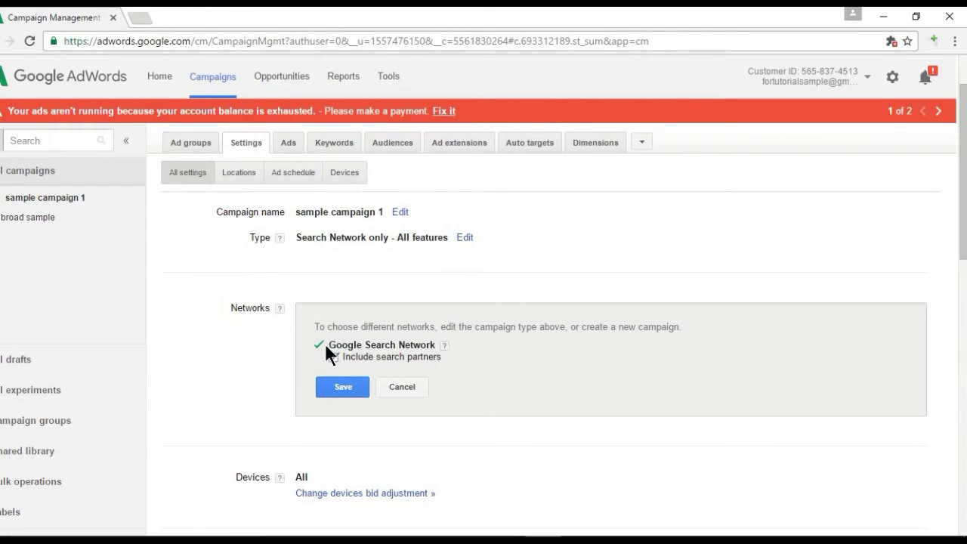
Save the campaign's network settings with Google Search Network and search partners included.
left_click(335, 390)
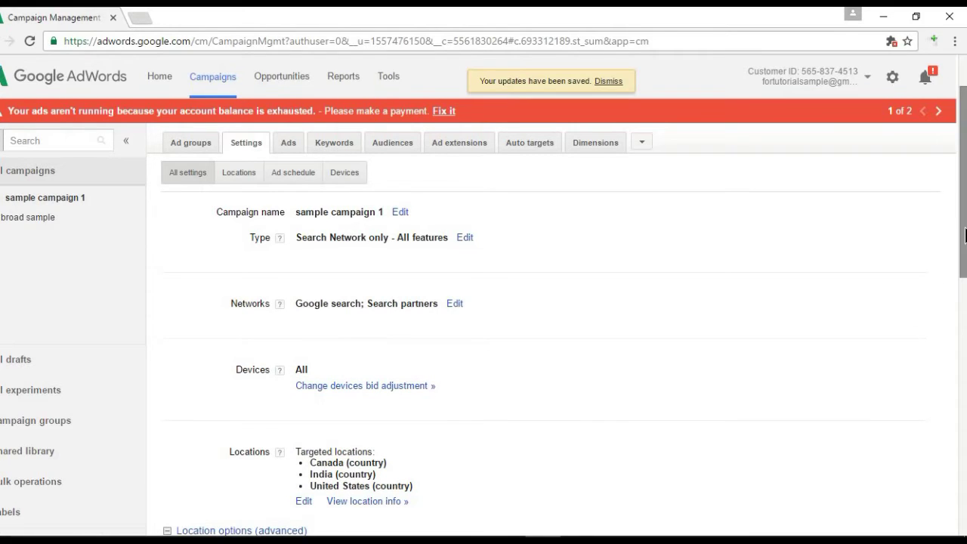
Open the campaign's device bid adjustments and view the adjustment options for Computers, leaving without saving.
left_click_drag(965, 271, 964, 316)
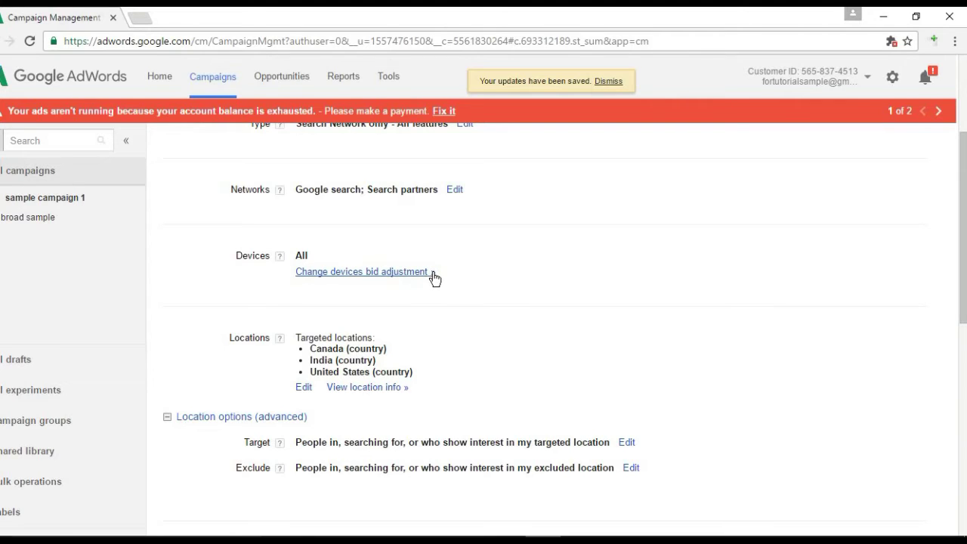
left_click(368, 273)
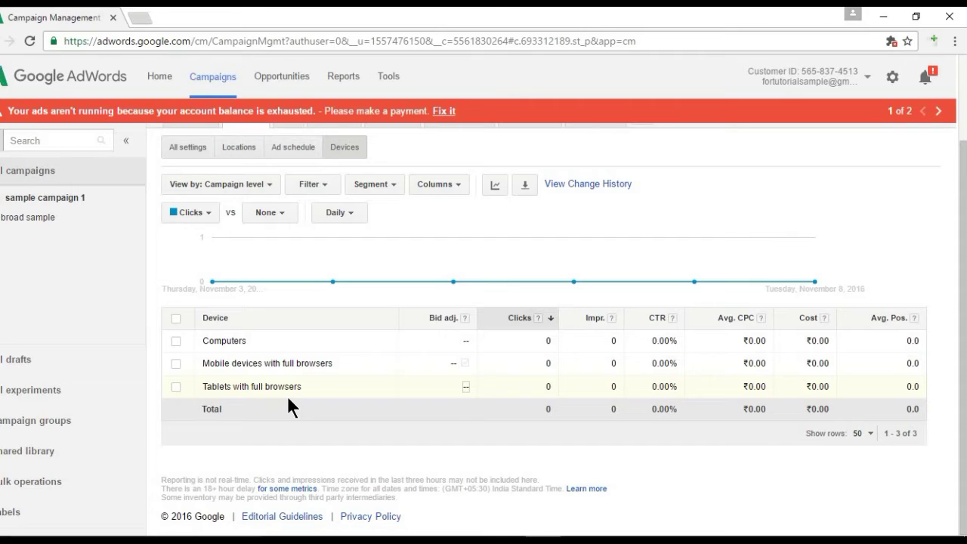
left_click(462, 340)
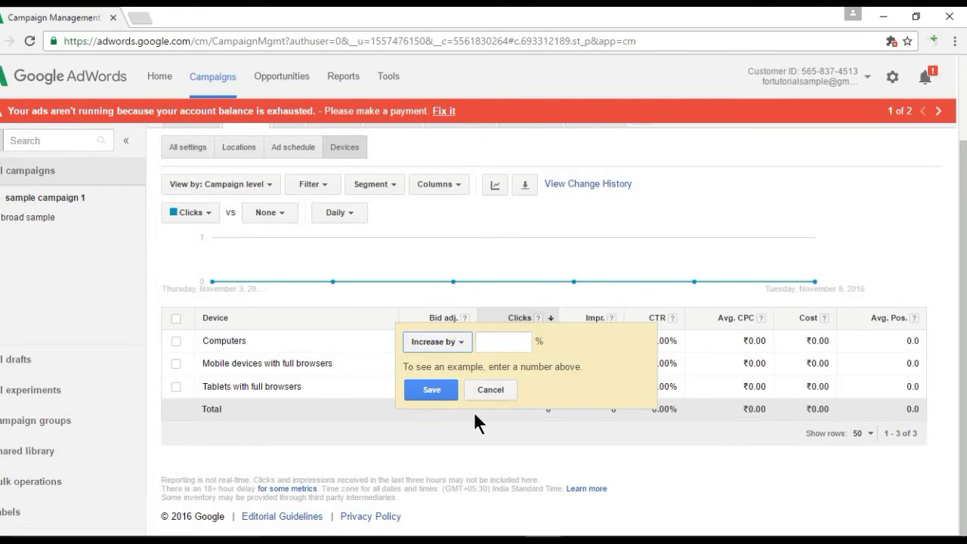
left_click(479, 389)
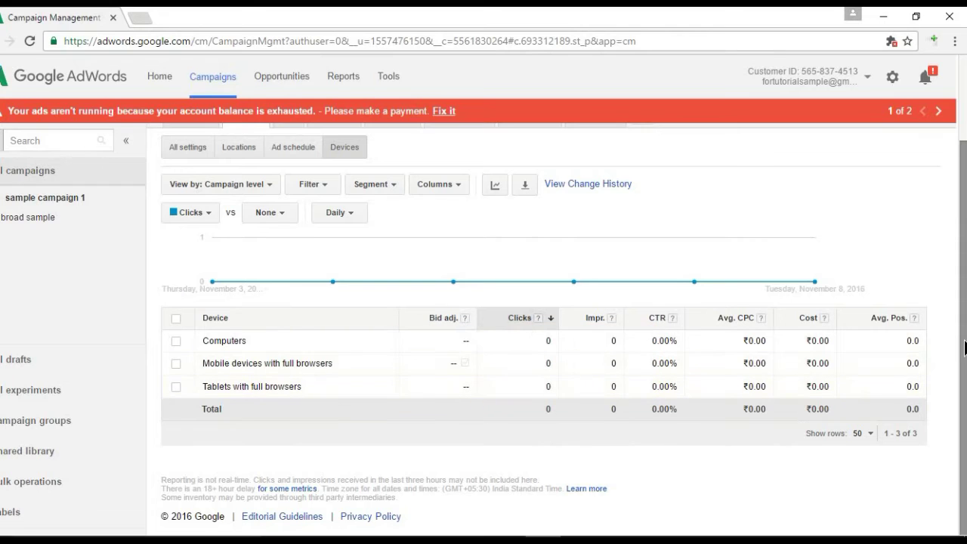
Return to all campaign settings and review the bid strategy options and advanced settings without changing them.
scroll(963, 340, "up", 2)
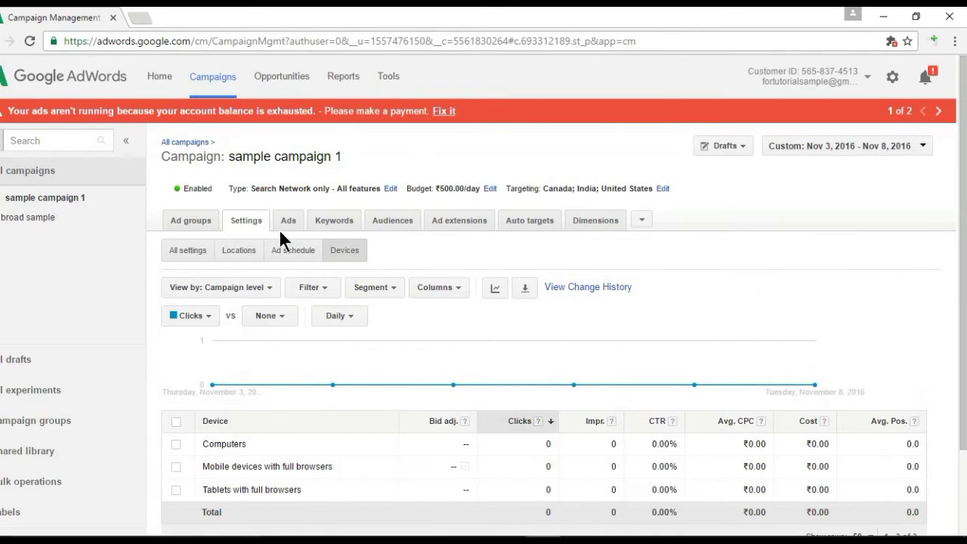
left_click(174, 254)
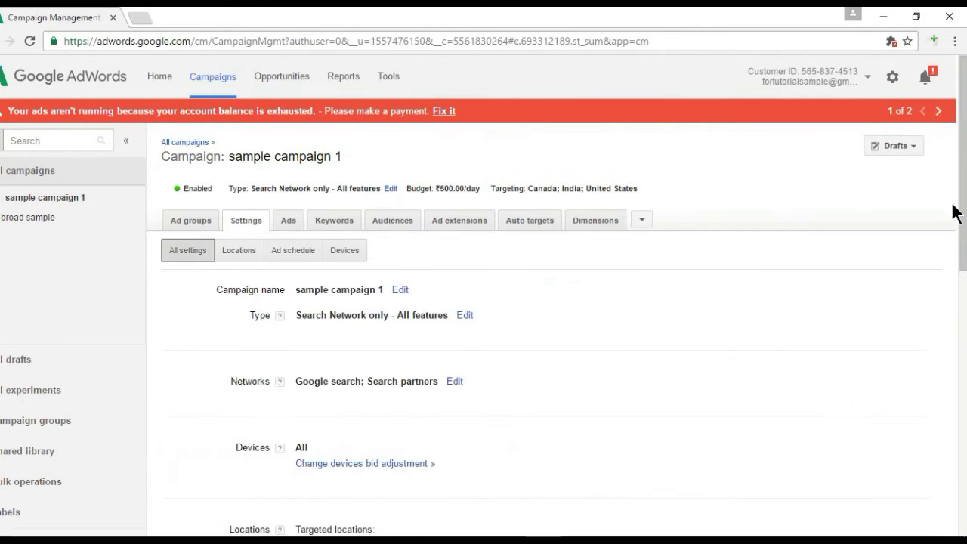
left_click(963, 349)
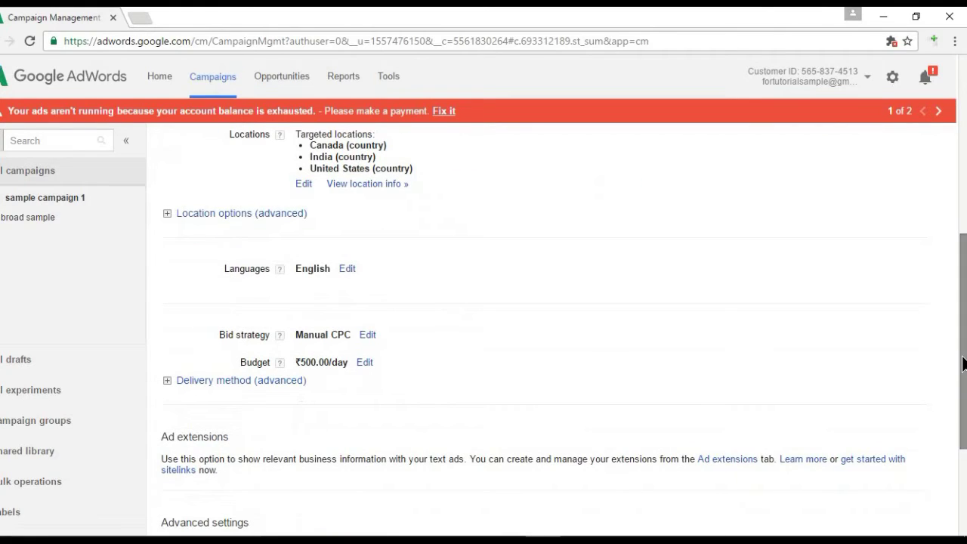
left_click(368, 335)
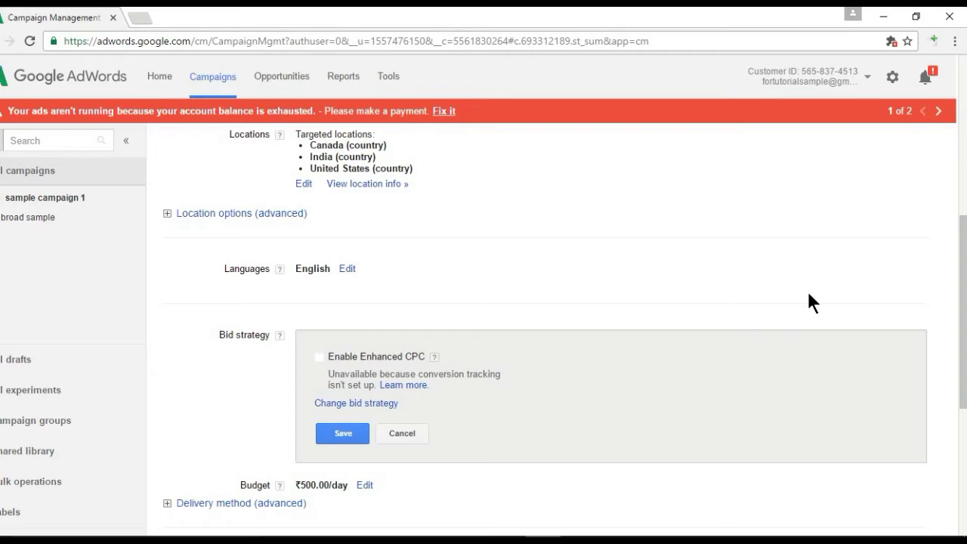
scroll(950, 270, "down", 2)
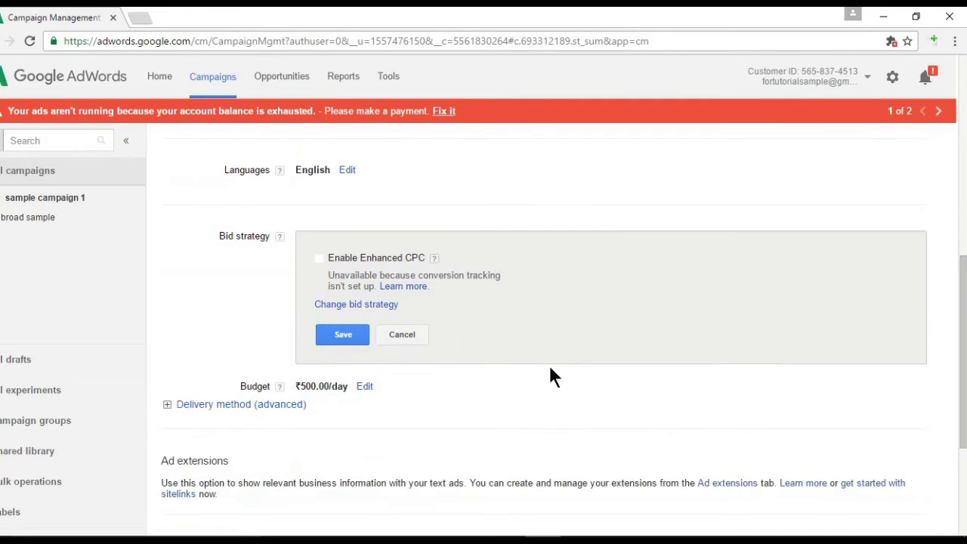
left_click(401, 334)
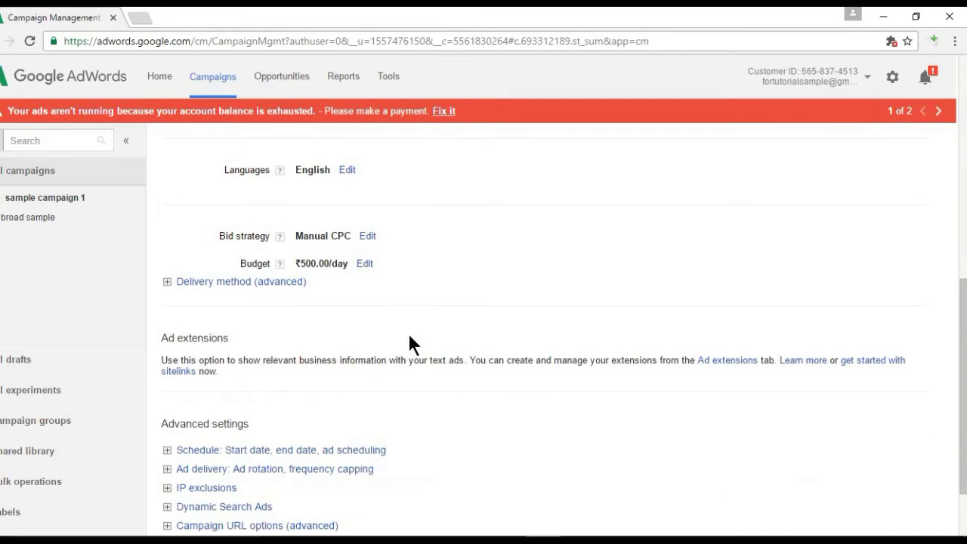
left_click_drag(963, 368, 963, 409)
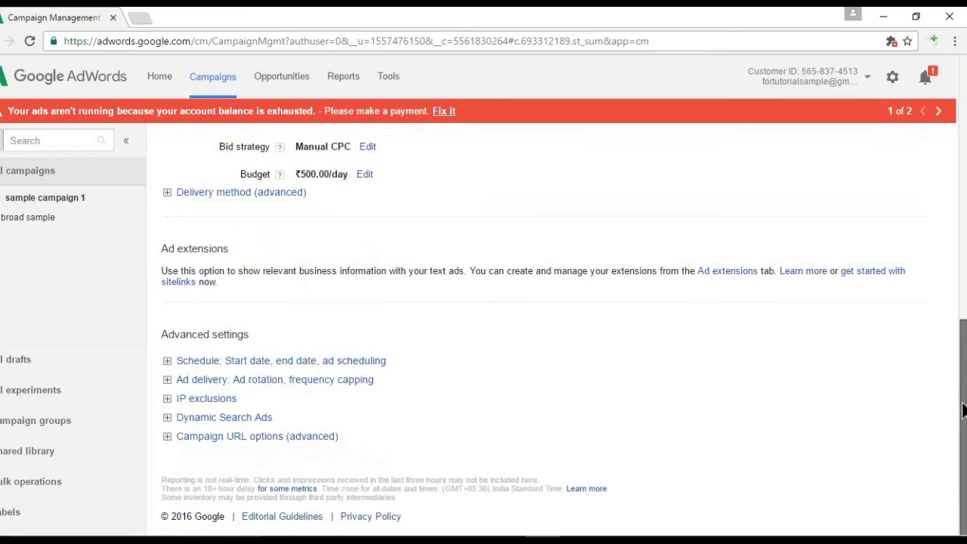
left_click_drag(963, 409, 964, 186)
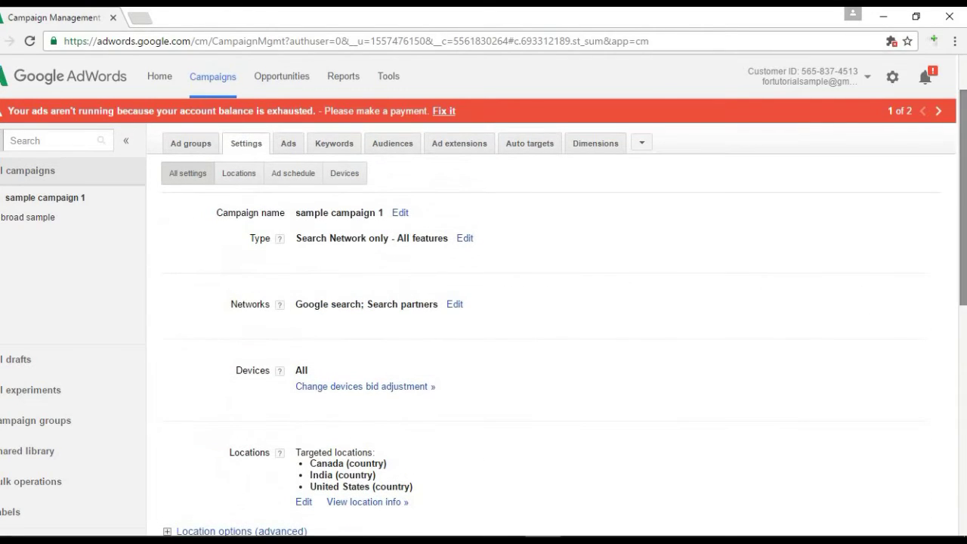
Set the default maximum CPC of the "broad sample" ad group to ₹1.00 and save it.
left_click(192, 144)
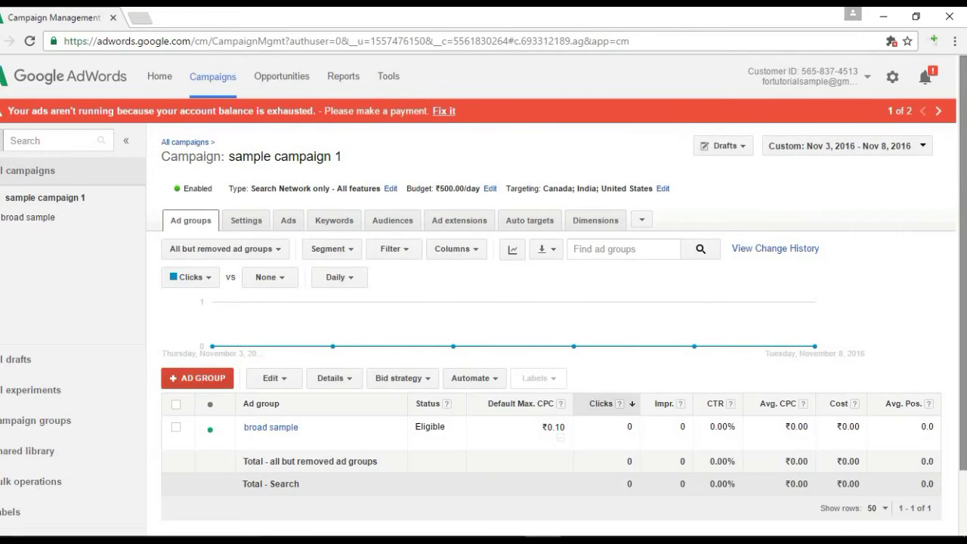
left_click(555, 428)
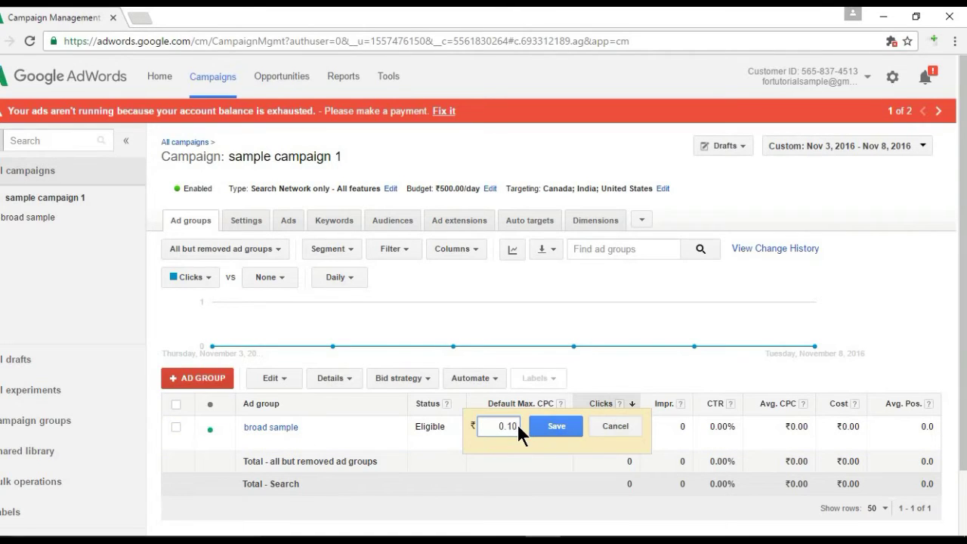
type("1")
left_click(551, 425)
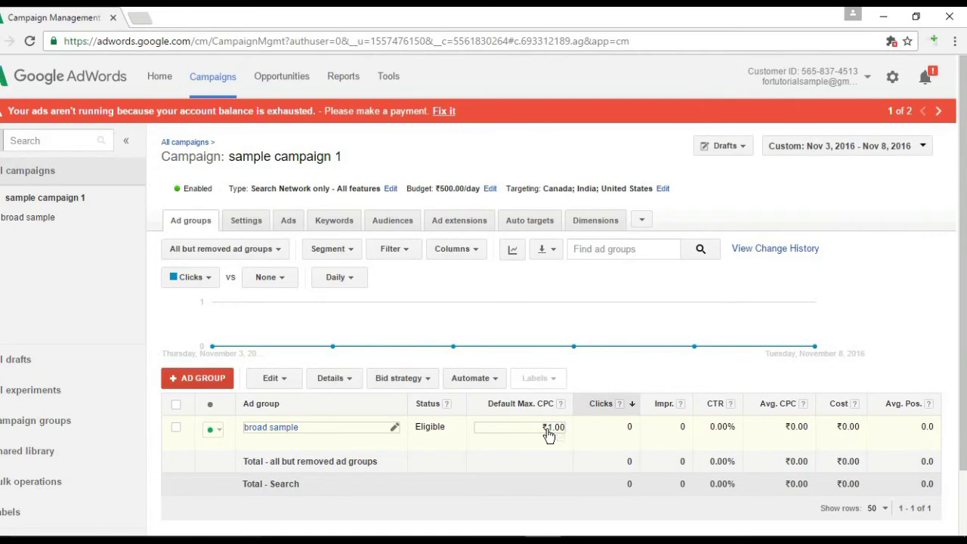
In the campaign's device settings, decrease the bid for mobile devices with full browsers by 50% and save.
left_click(251, 221)
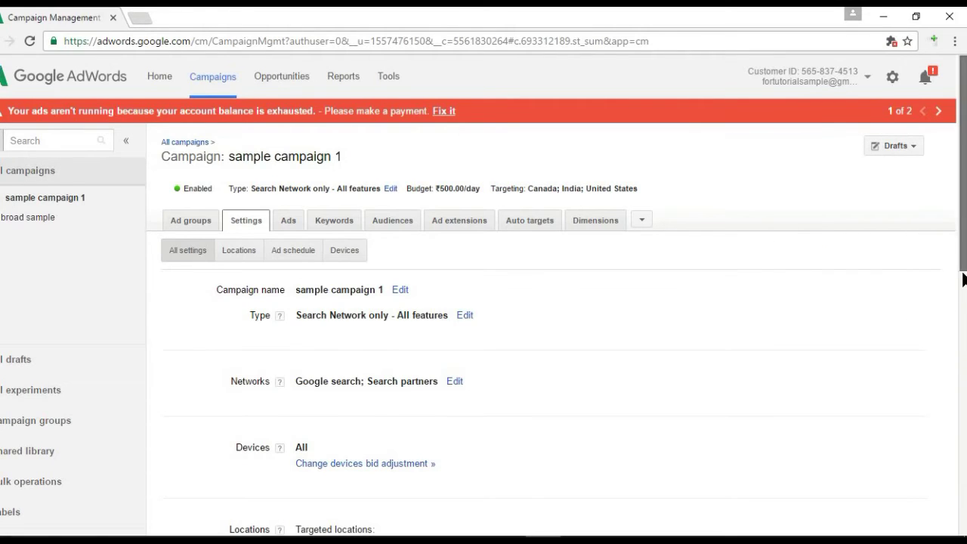
left_click_drag(962, 257, 942, 296)
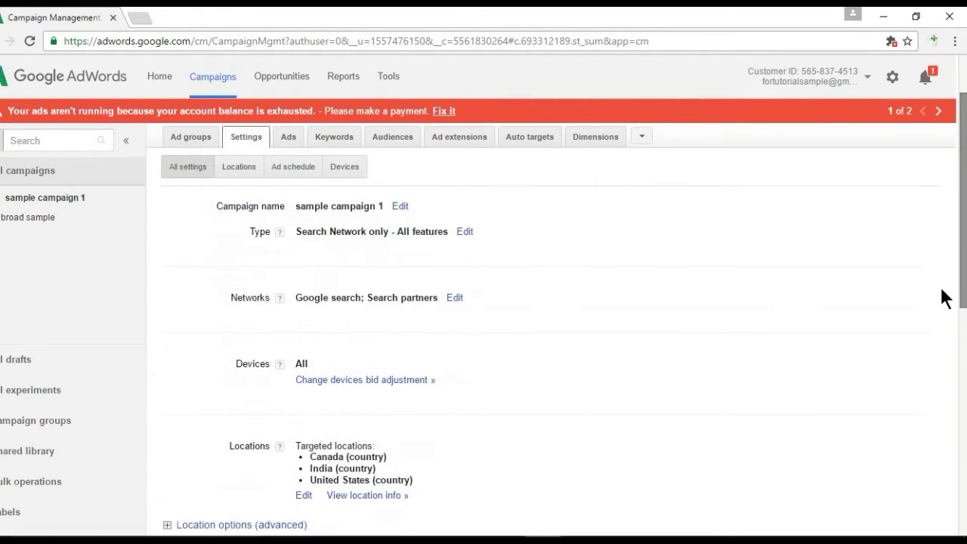
left_click(375, 378)
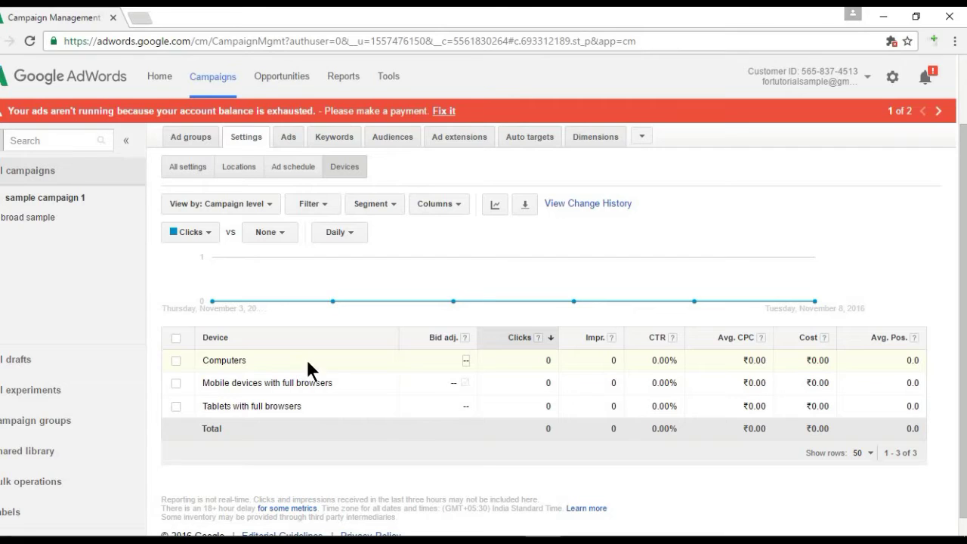
left_click(453, 382)
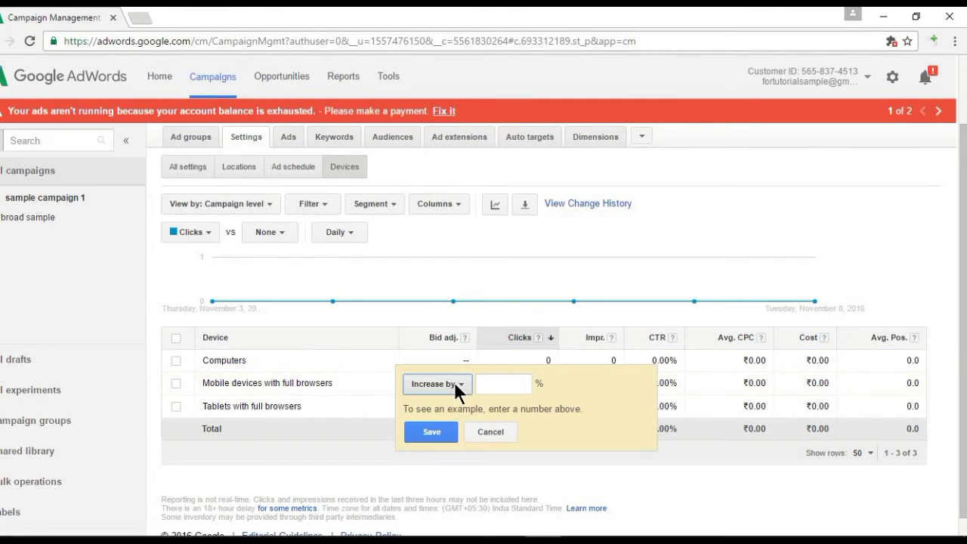
left_click(452, 383)
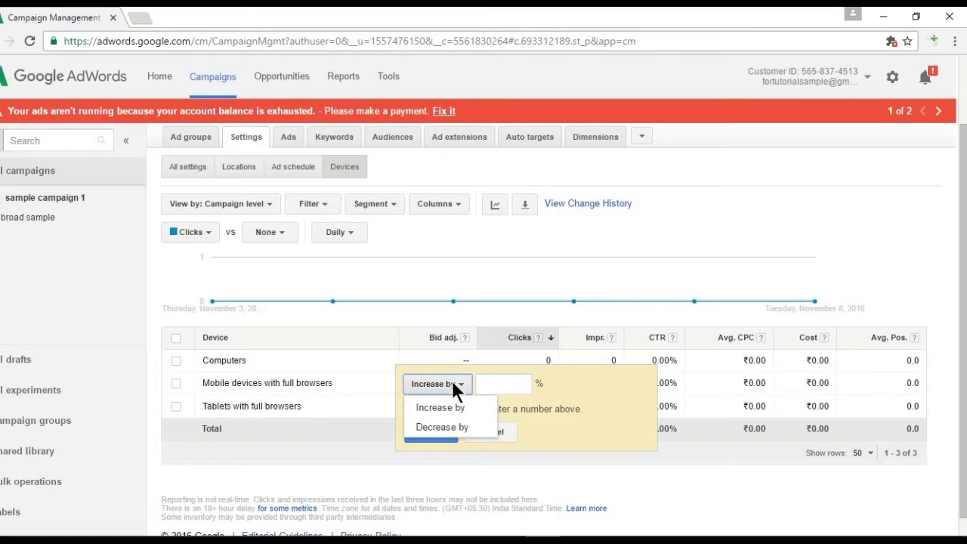
left_click(442, 426)
left_click(502, 383)
type("50")
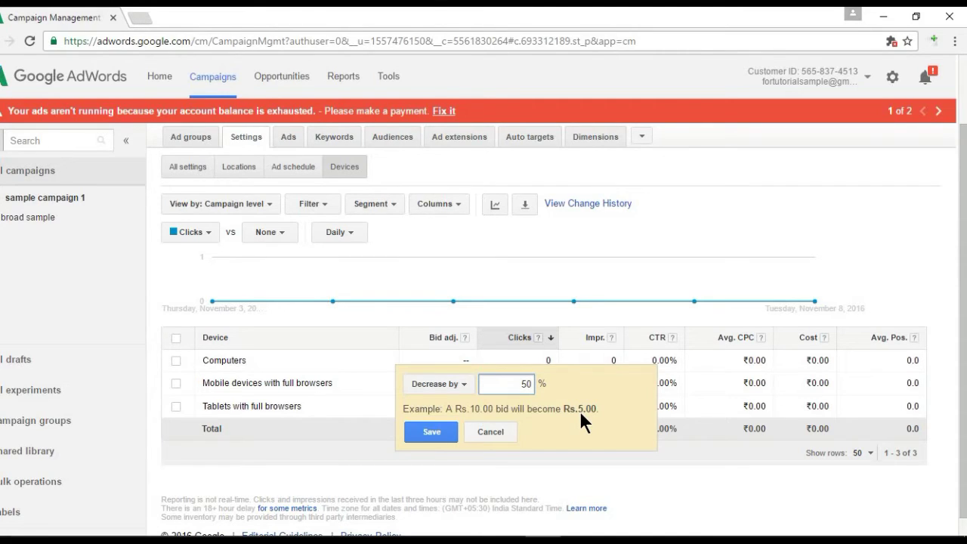
left_click(433, 429)
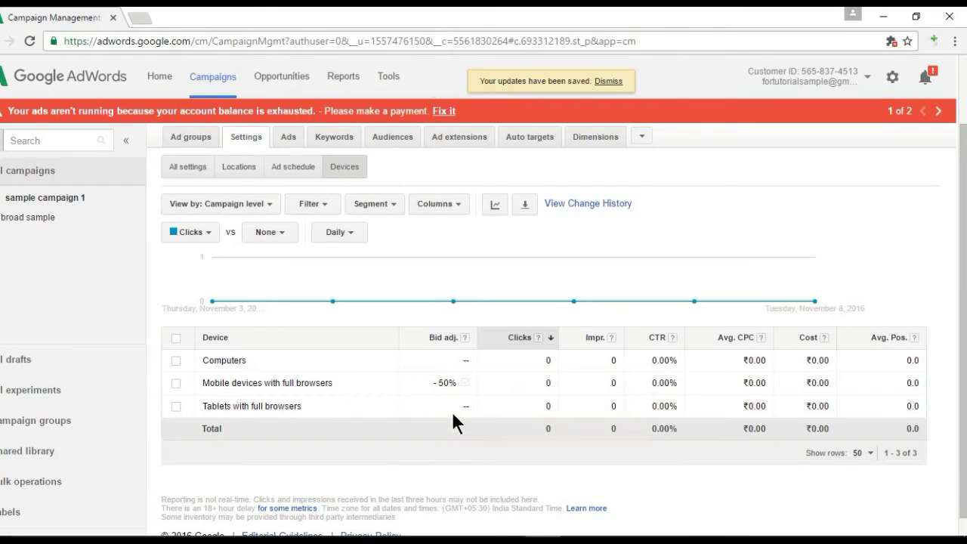
Decrease the bid adjustment for tablets with full browsers by 50% and save it.
left_click(468, 402)
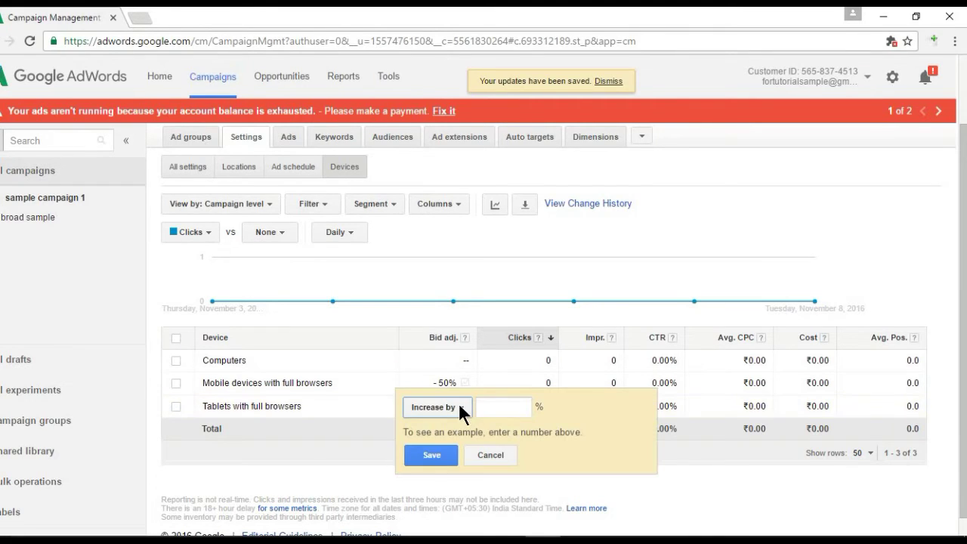
left_click(461, 410)
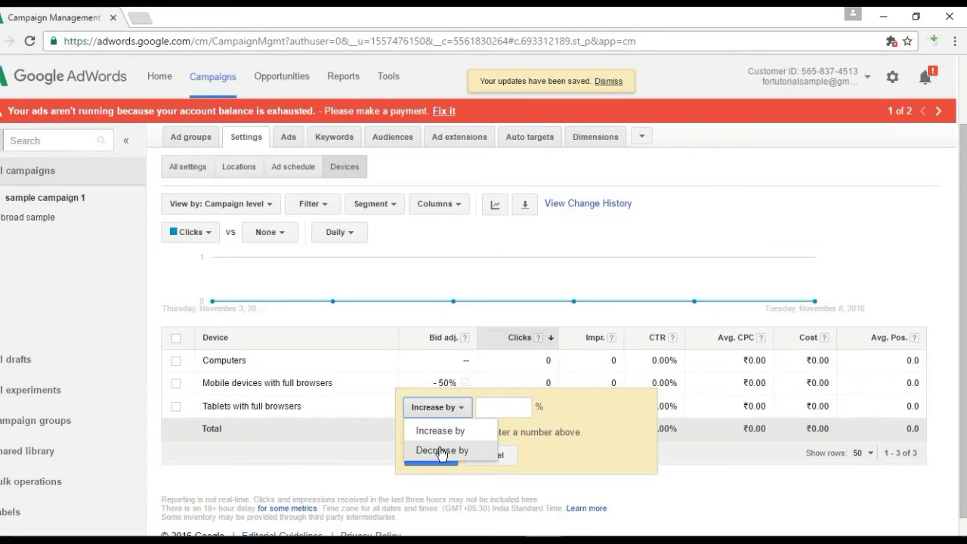
left_click(441, 451)
left_click(501, 407)
type("50")
left_click(431, 455)
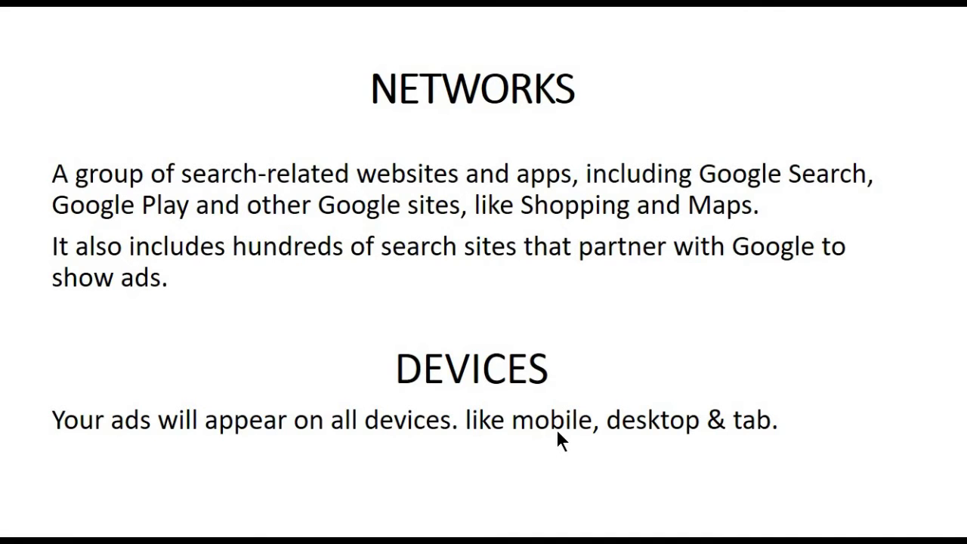
left_click(557, 433)
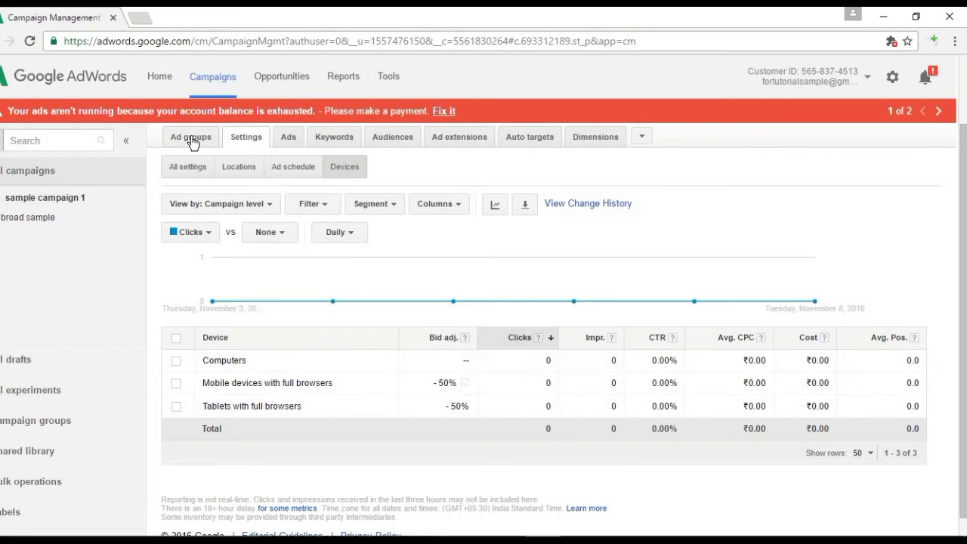
Return to all campaign settings and expand the advanced location options to review the target and exclude settings.
left_click(175, 171)
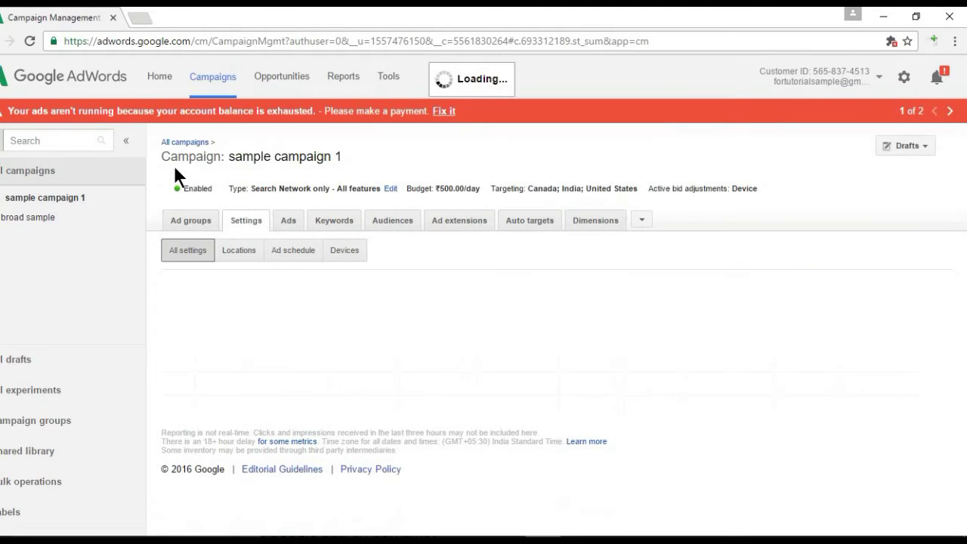
scroll(965, 162, "down", 2)
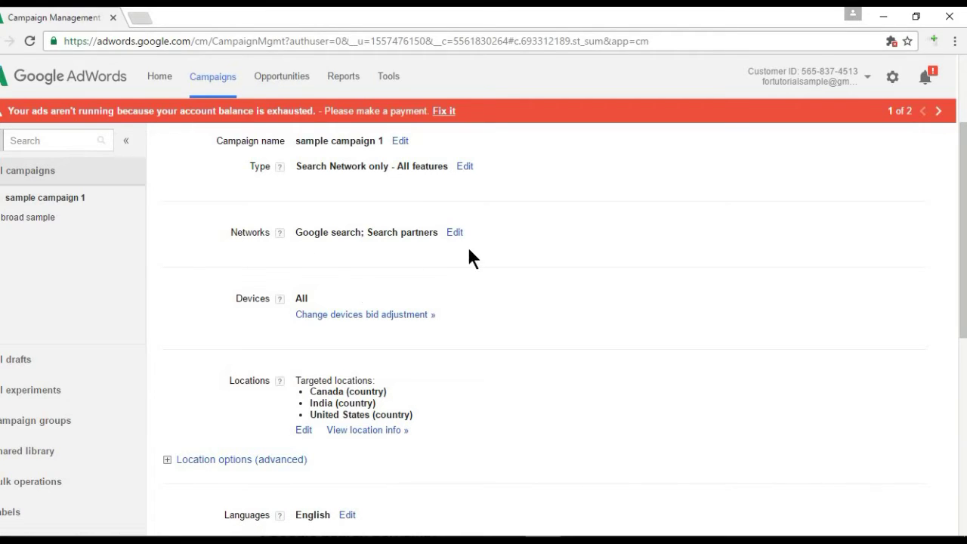
left_click_drag(963, 254, 963, 334)
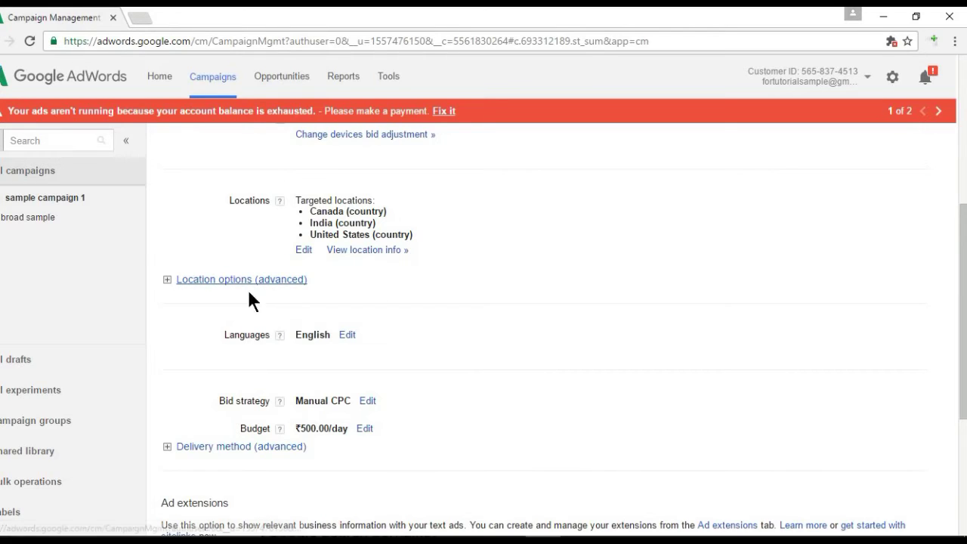
left_click(167, 280)
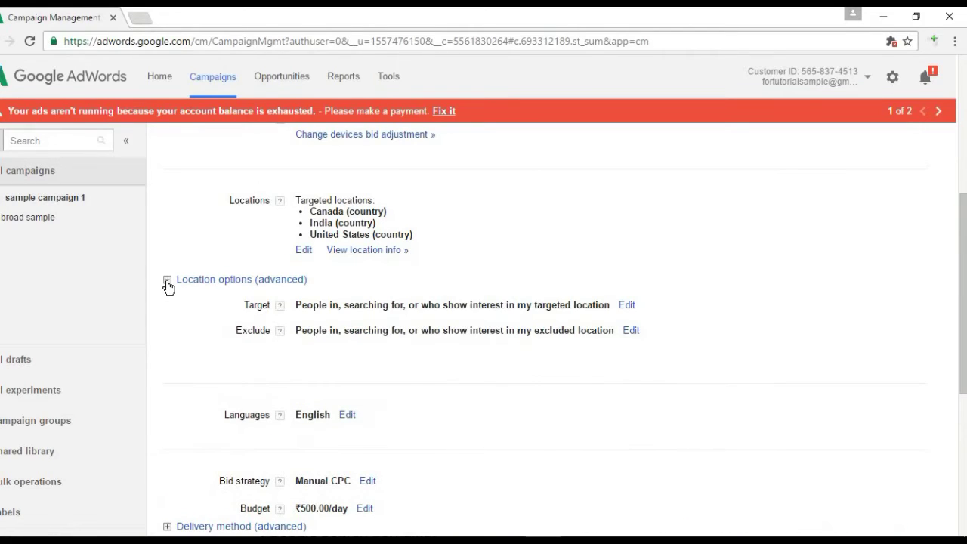
scroll(965, 260, "down", 1)
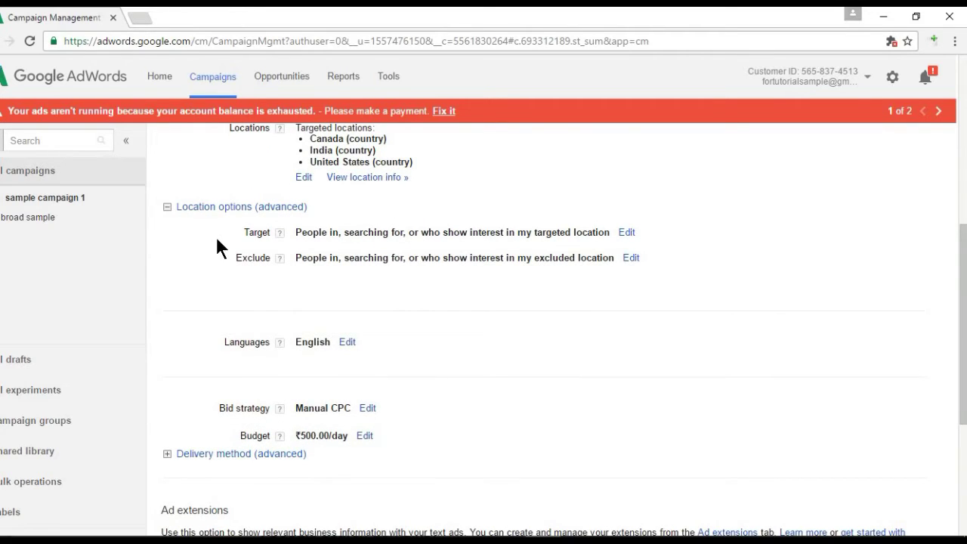
scroll(650, 264, "up", 1)
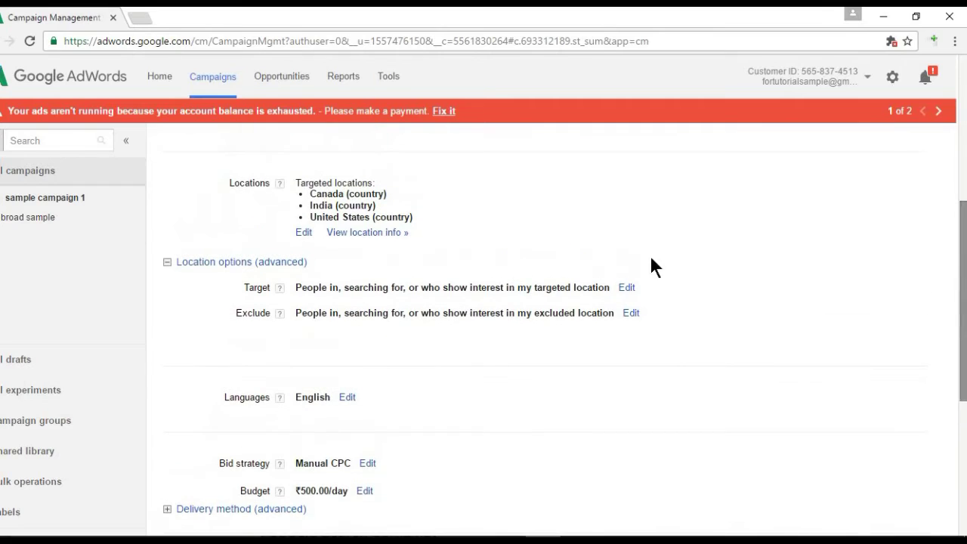
Remove Canada and the United States from the campaign's targeted locations and save.
left_click(303, 234)
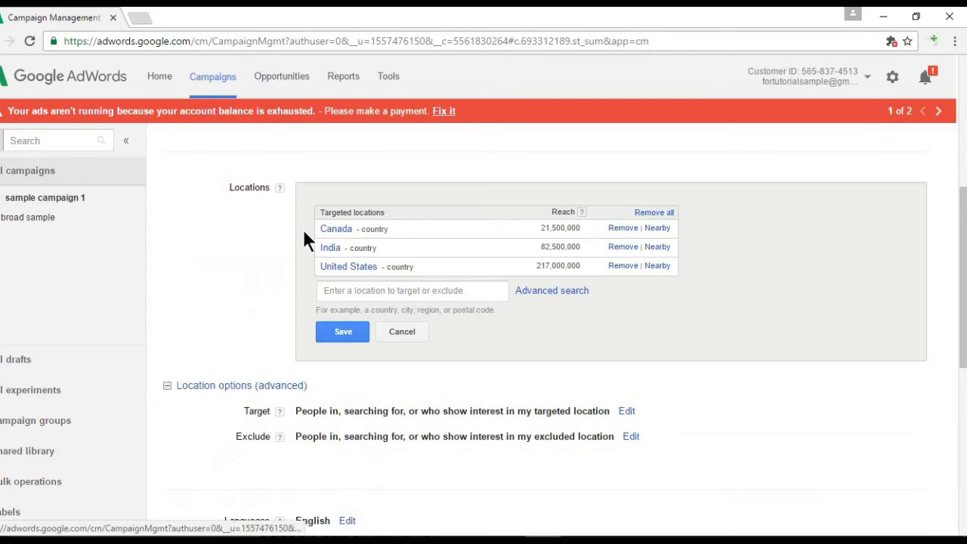
left_click(623, 229)
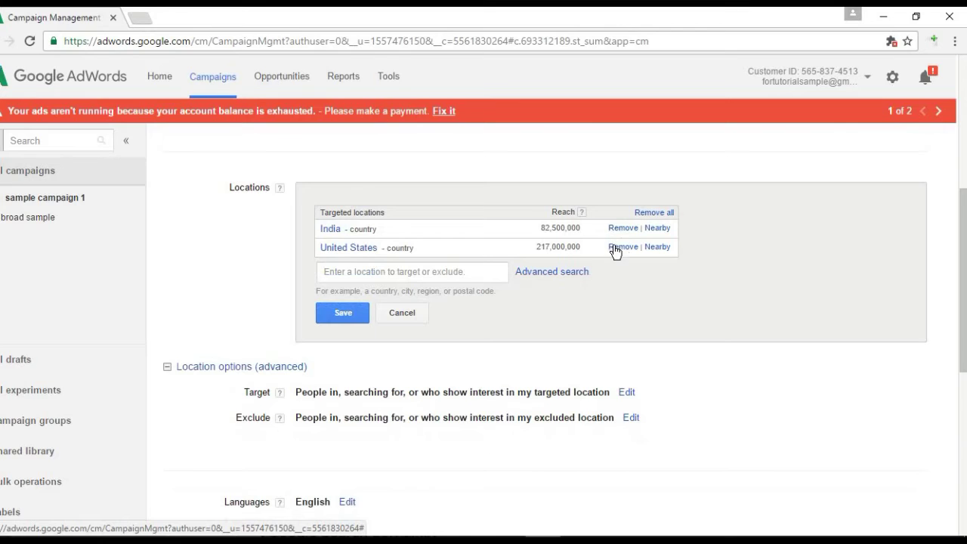
left_click(623, 246)
left_click(346, 294)
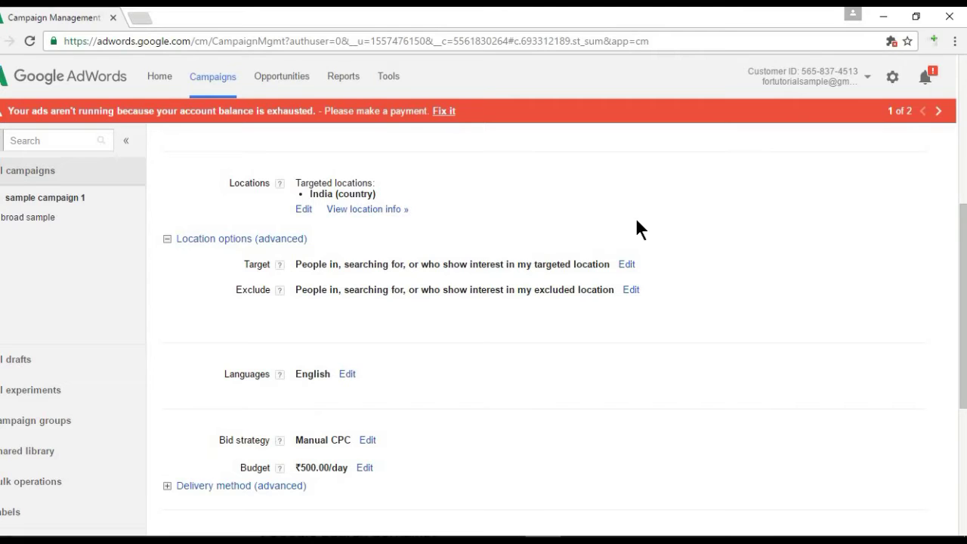
Open the advanced location target setting for editing, and switch to the PowerPoint slide about advanced location targeting.
left_click(625, 264)
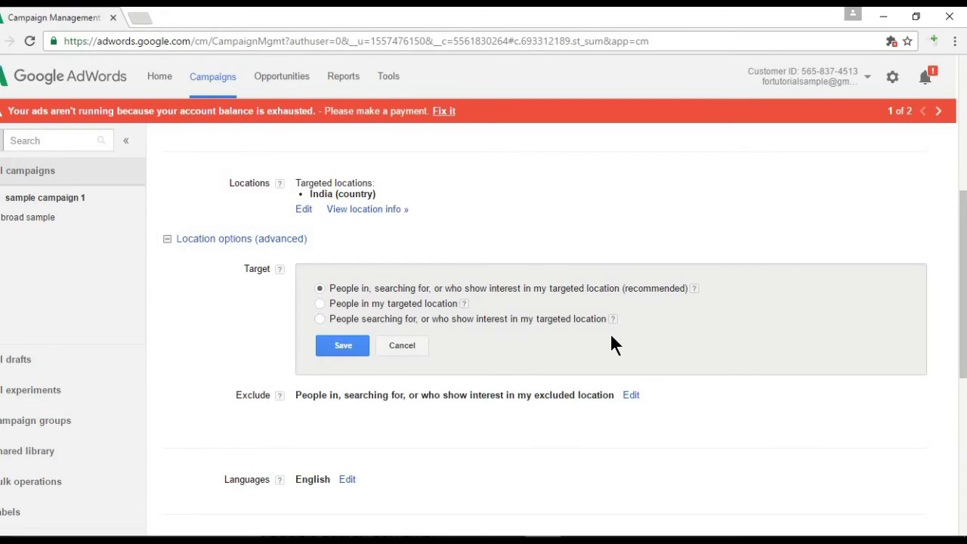
scroll(609, 332, "down", 1)
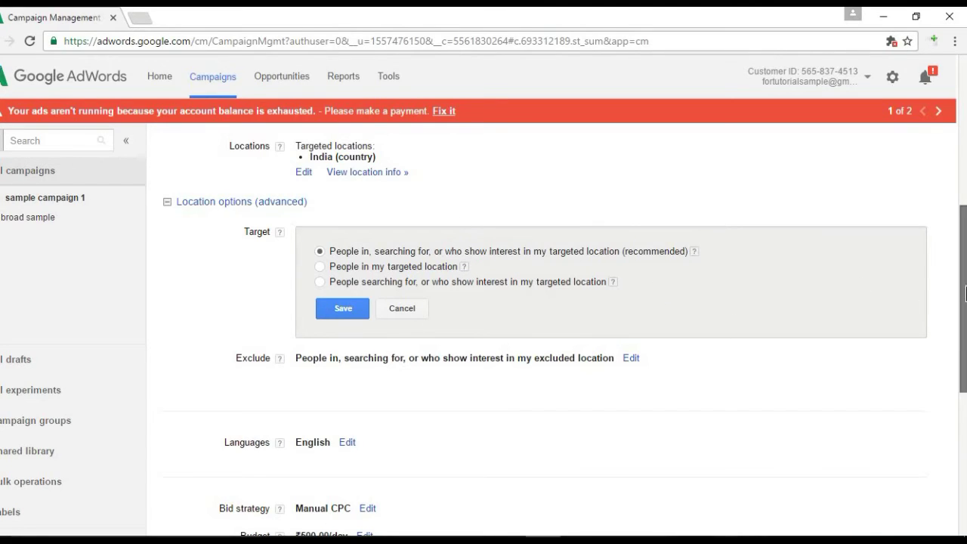
left_click_drag(966, 288, 965, 295)
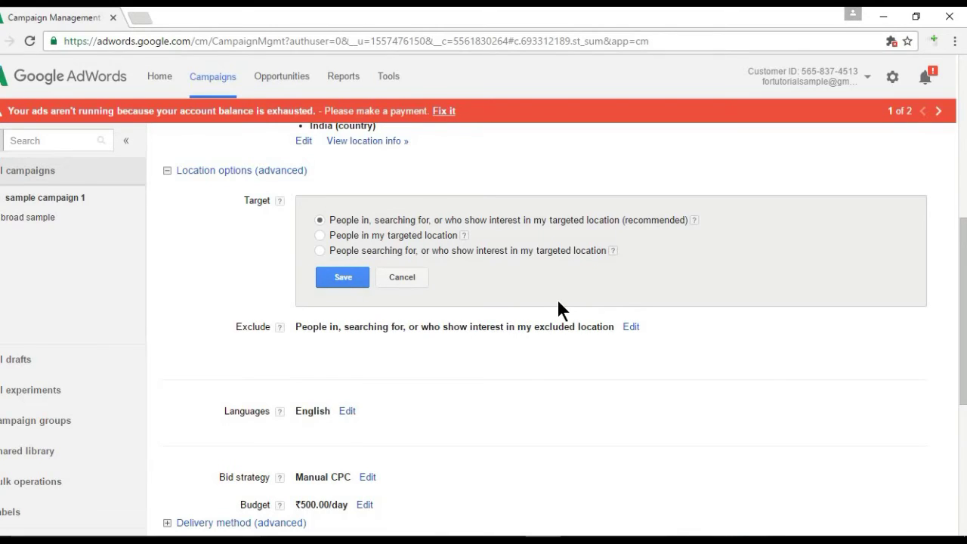
key("alt+Tab")
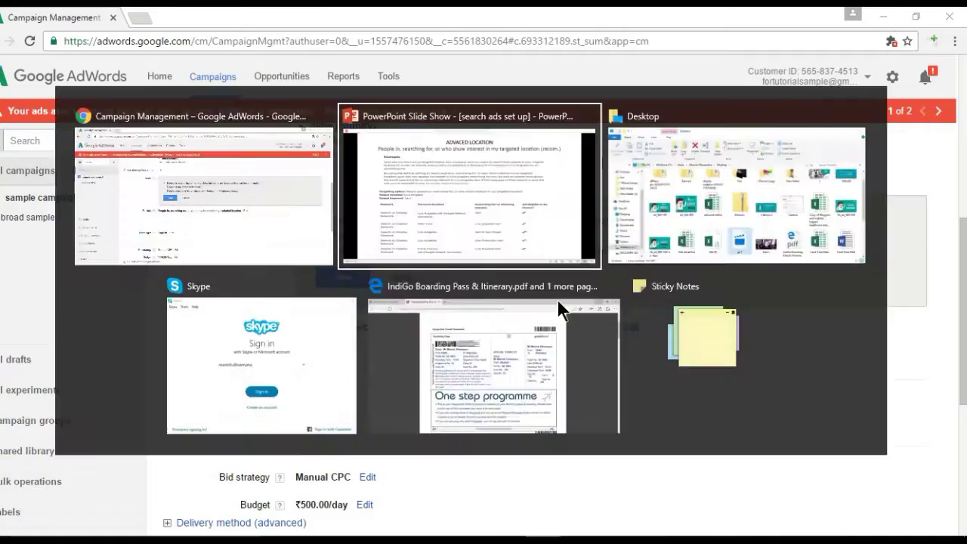
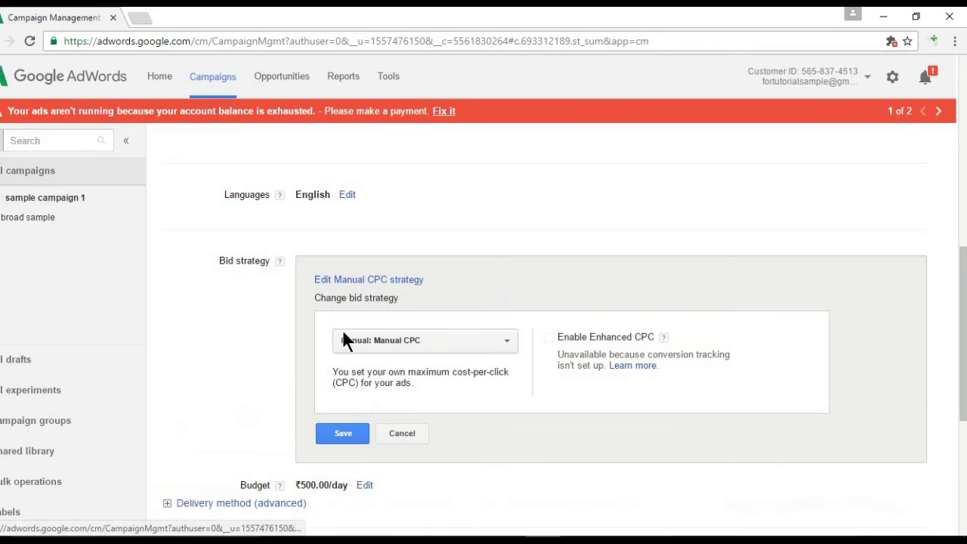
Review the automated and manual bid strategies available for the campaign and cancel the bid strategy edit.
left_click(415, 341)
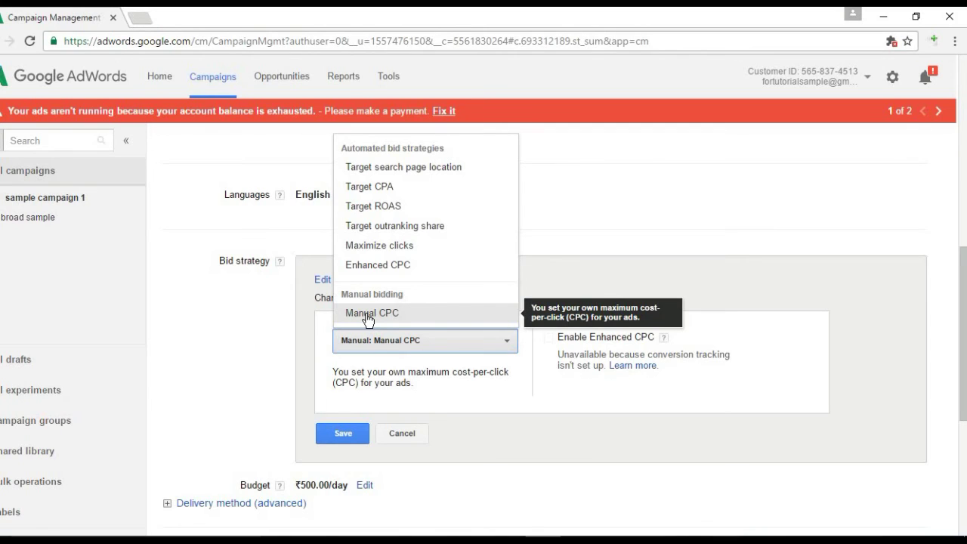
left_click(403, 432)
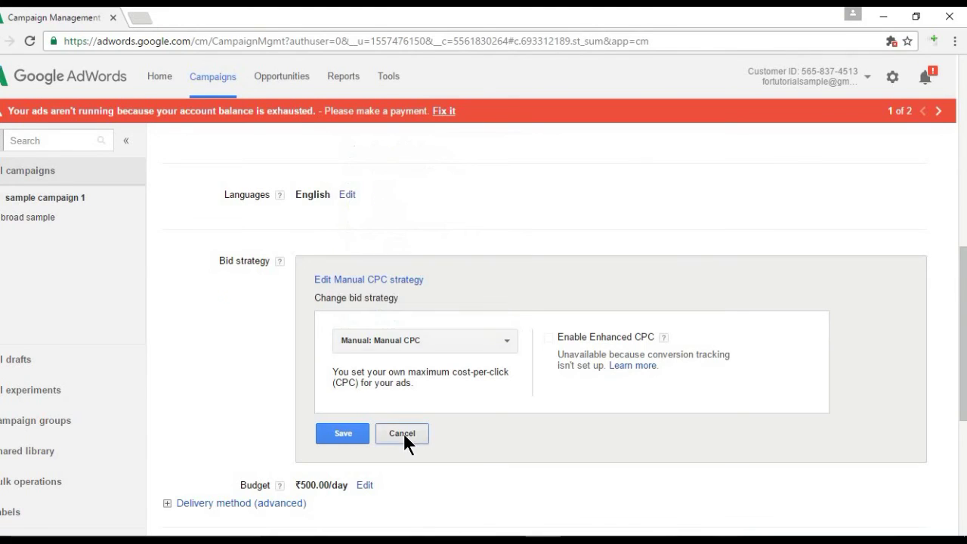
left_click(402, 431)
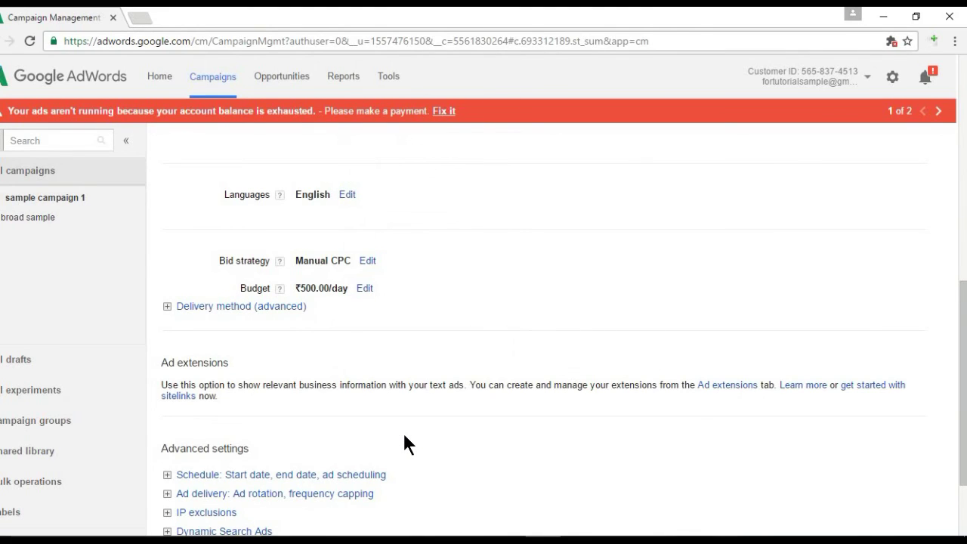
Consult the default bid and daily budget slide in the PowerPoint slide show and return to Google AdWords.
key("alt+Tab")
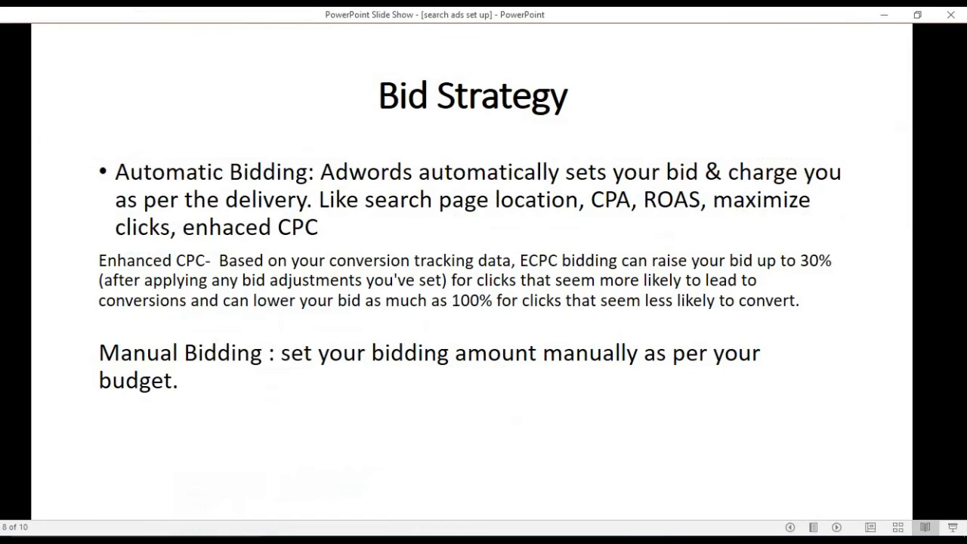
key("Right")
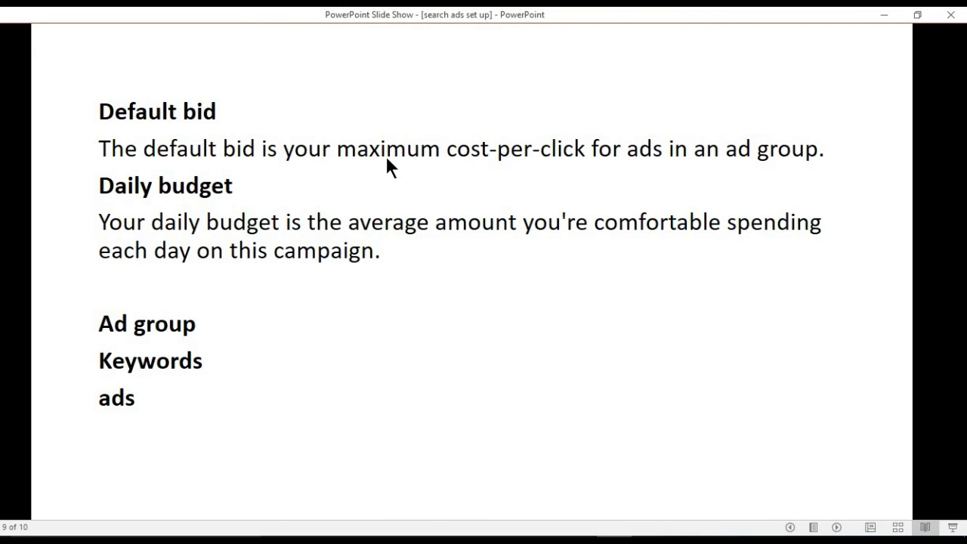
key("alt+Tab")
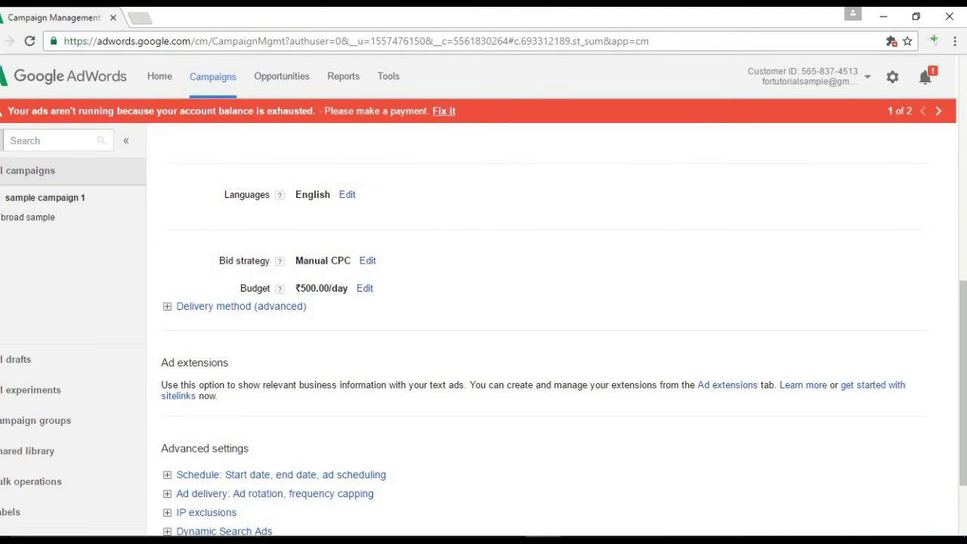
Open the campaign's ad groups to examine the default maximum CPC of the "broad sample" ad group.
scroll(965, 302, "up", 1)
scroll(964, 302, "down", 2)
scroll(965, 302, "up", 3)
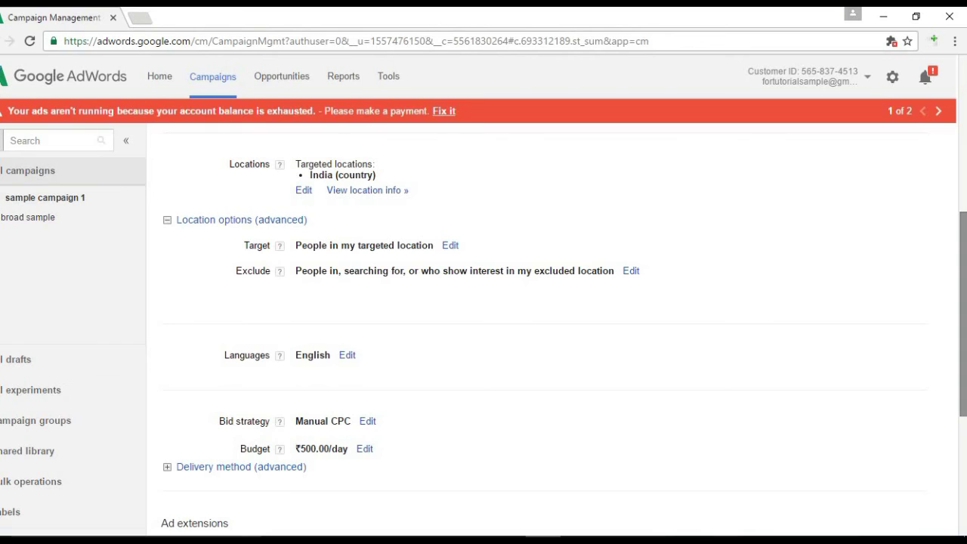
scroll(965, 293, "up", 2)
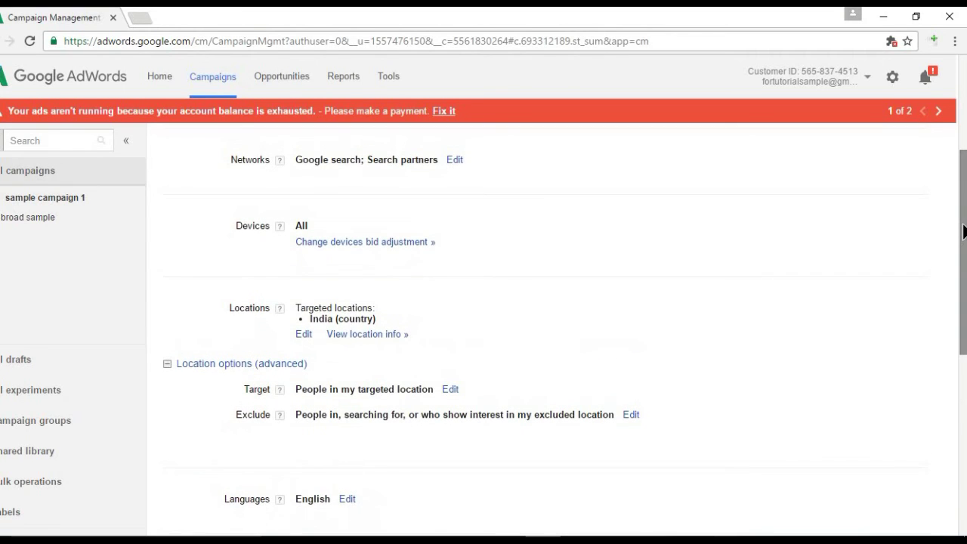
scroll(964, 250, "up", 3)
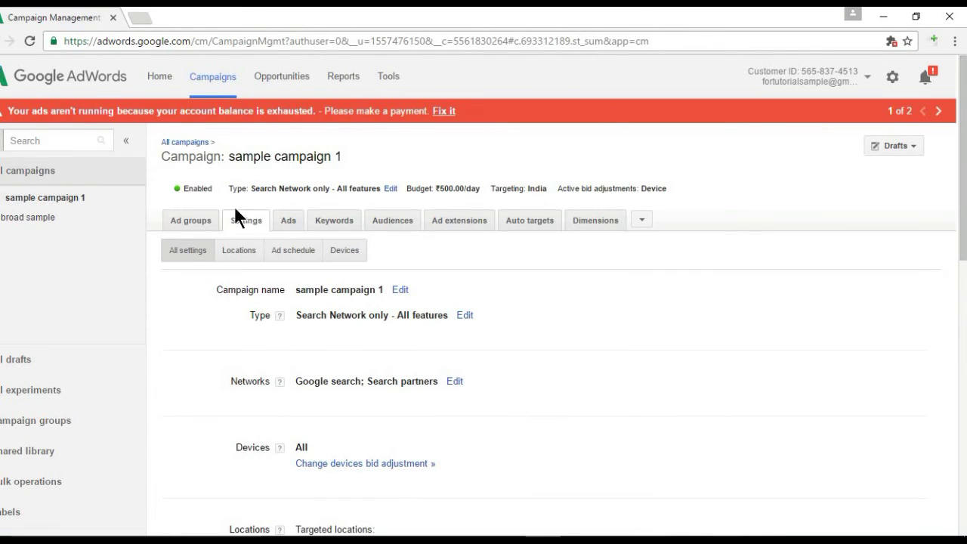
left_click(188, 217)
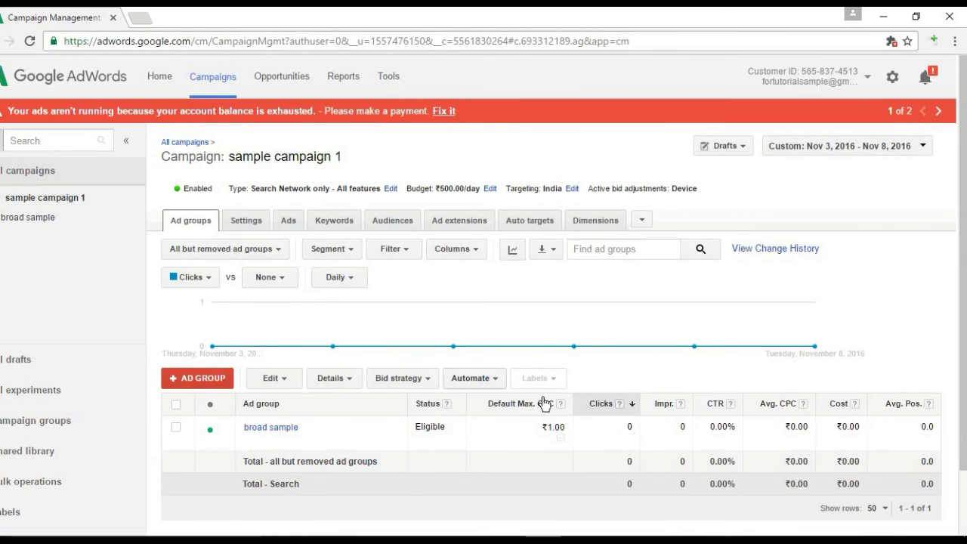
mouse_move(554, 431)
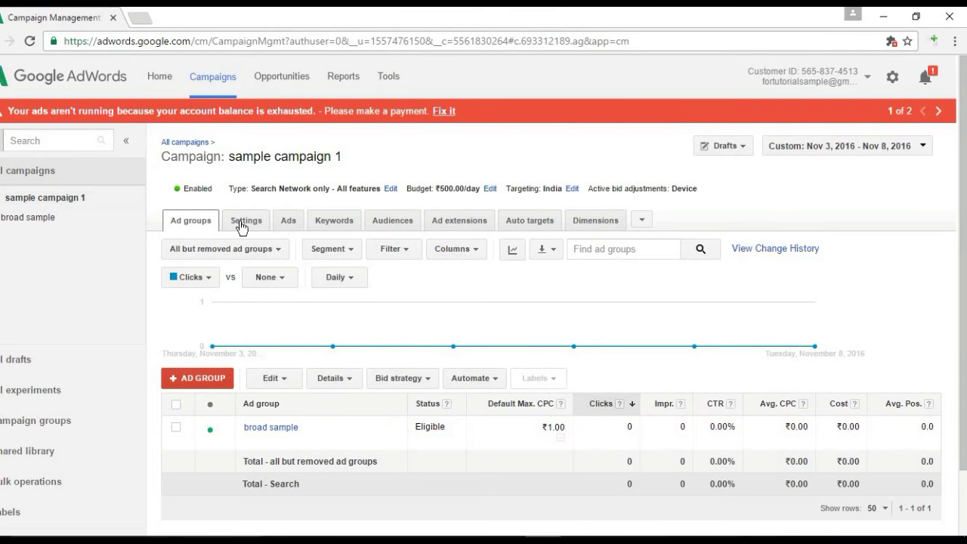
In the campaign settings, open the daily budget for viewing and cancel the edit.
left_click(238, 220)
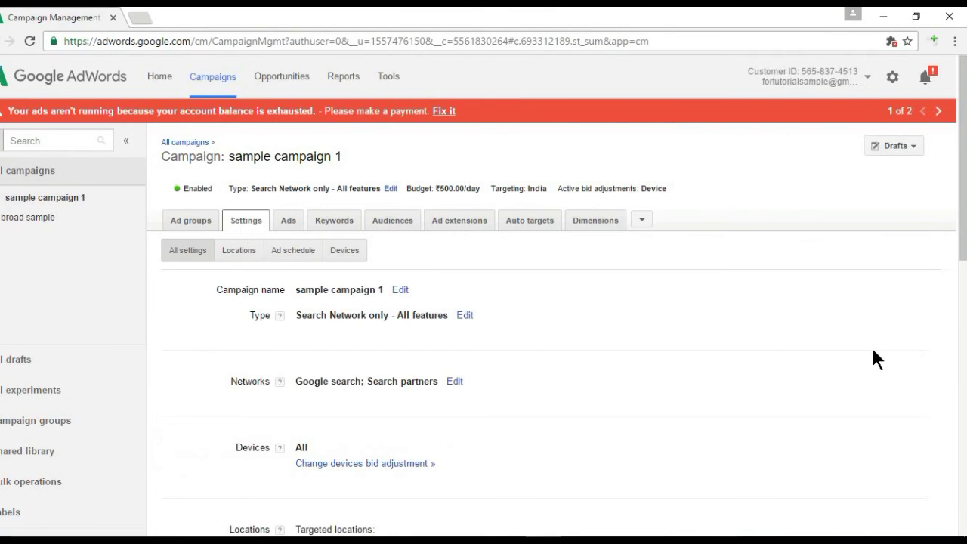
scroll(960, 257, "down", 4)
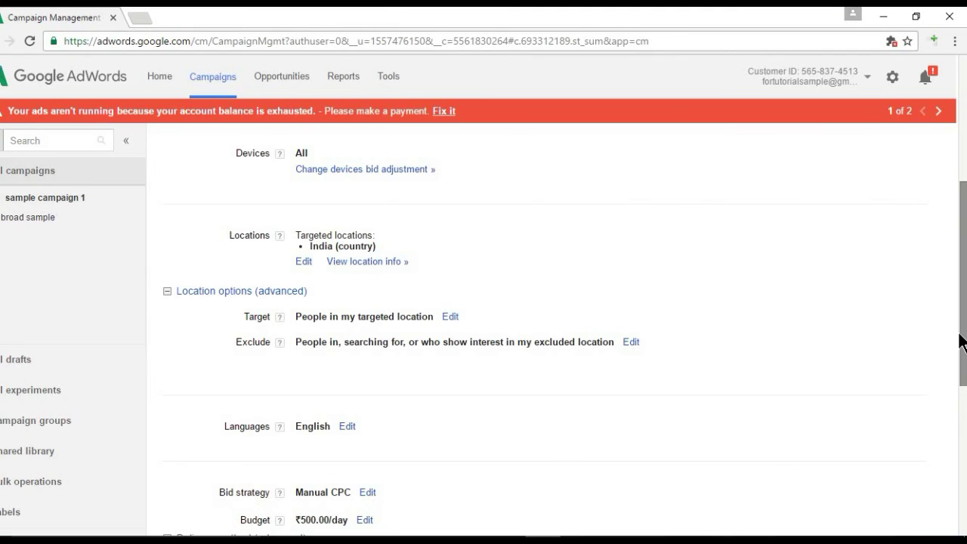
scroll(961, 393, "down", 2)
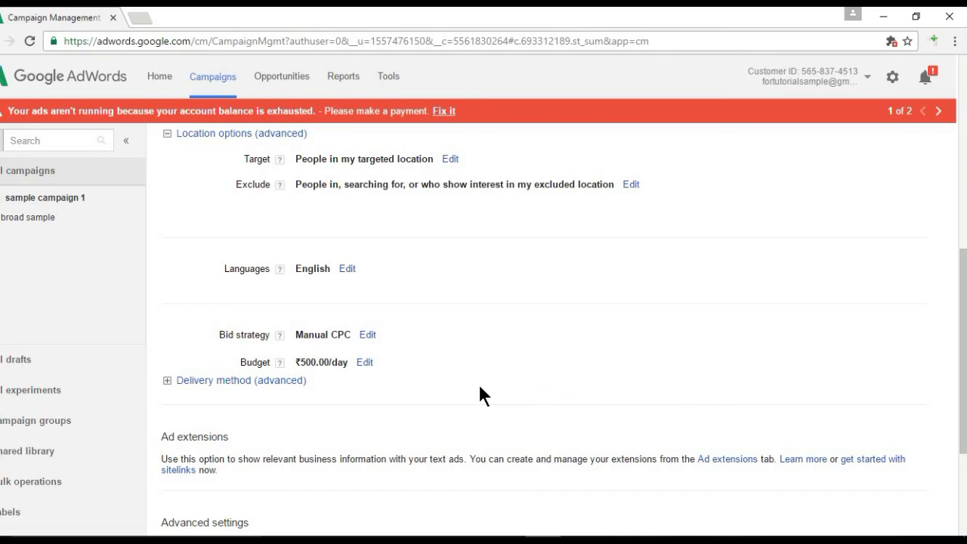
left_click(365, 364)
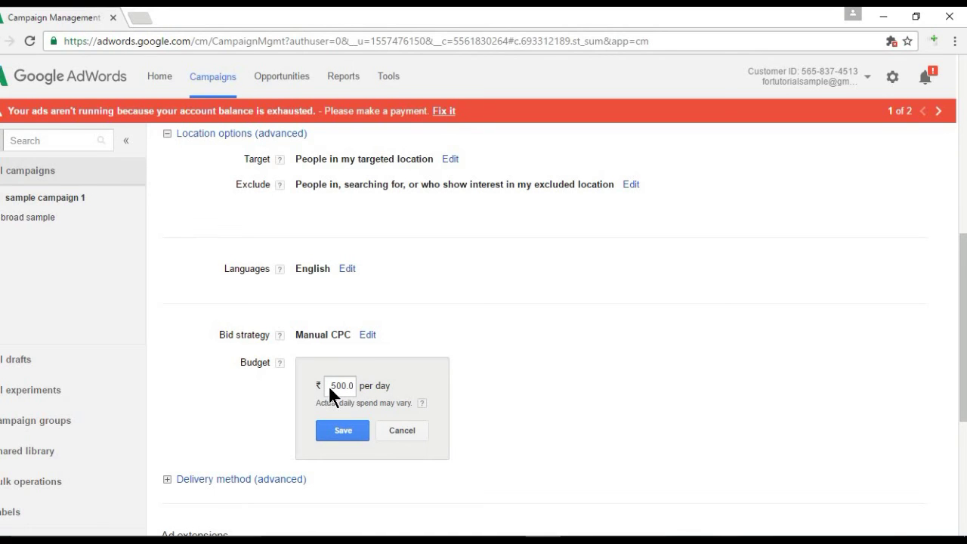
left_click(399, 426)
Consult the PowerPoint slide listing ad group, keywords and ads, and return to Google AdWords to view the campaign's ad groups.
key("alt+Tab")
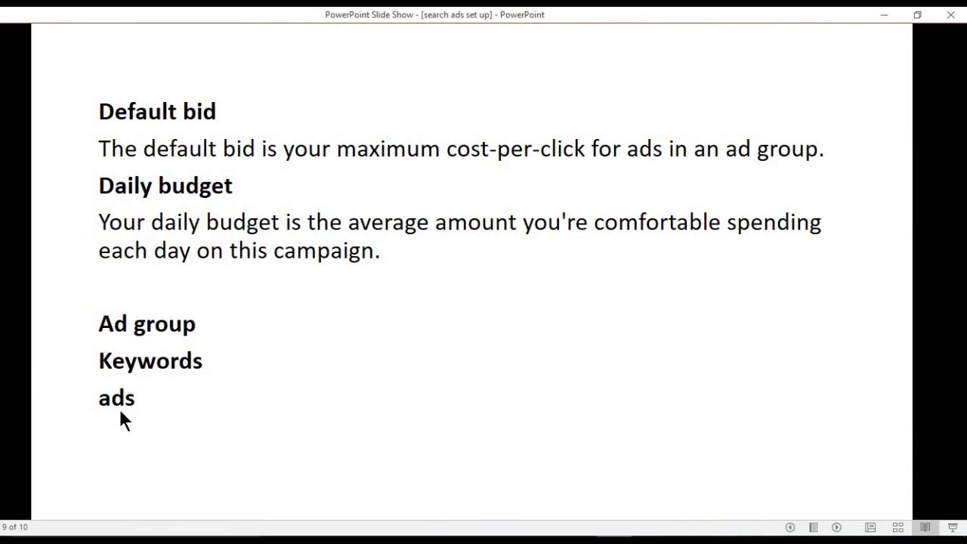
key("alt+Tab")
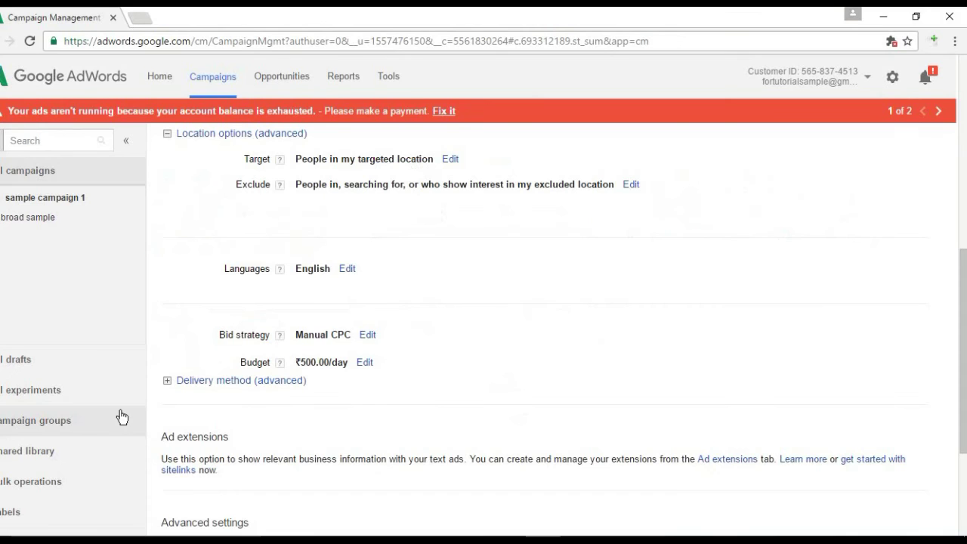
scroll(965, 310, "down", 3)
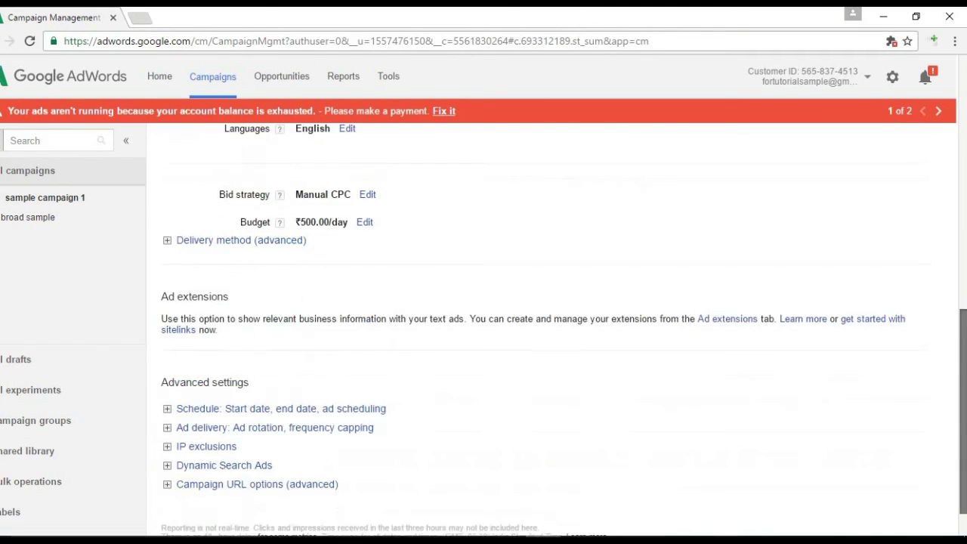
scroll(964, 260, "up", 5)
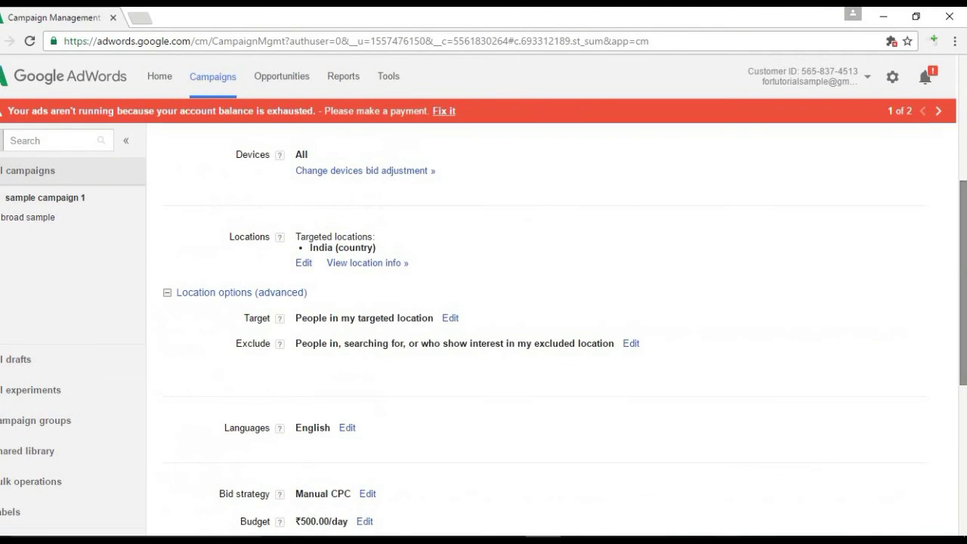
scroll(964, 170, "up", 3)
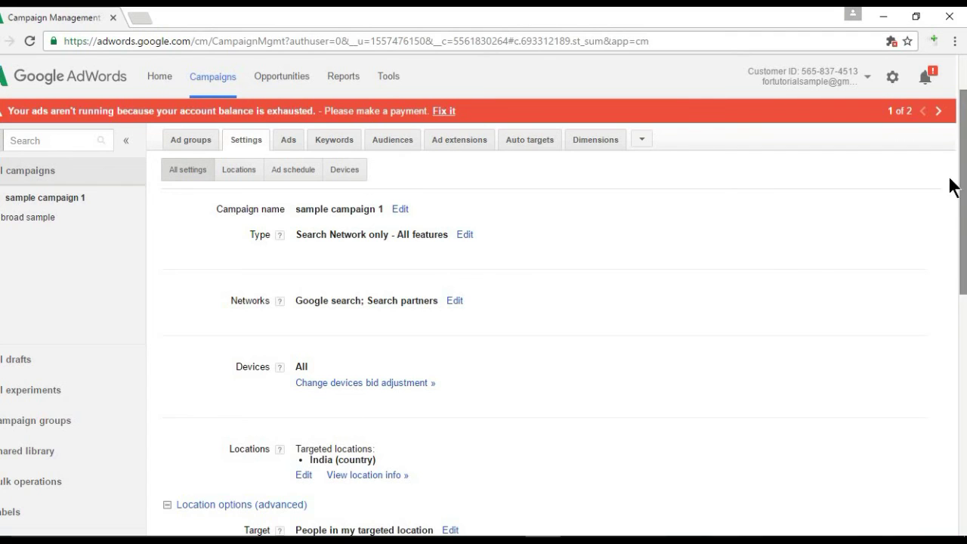
left_click_drag(965, 238, 965, 417)
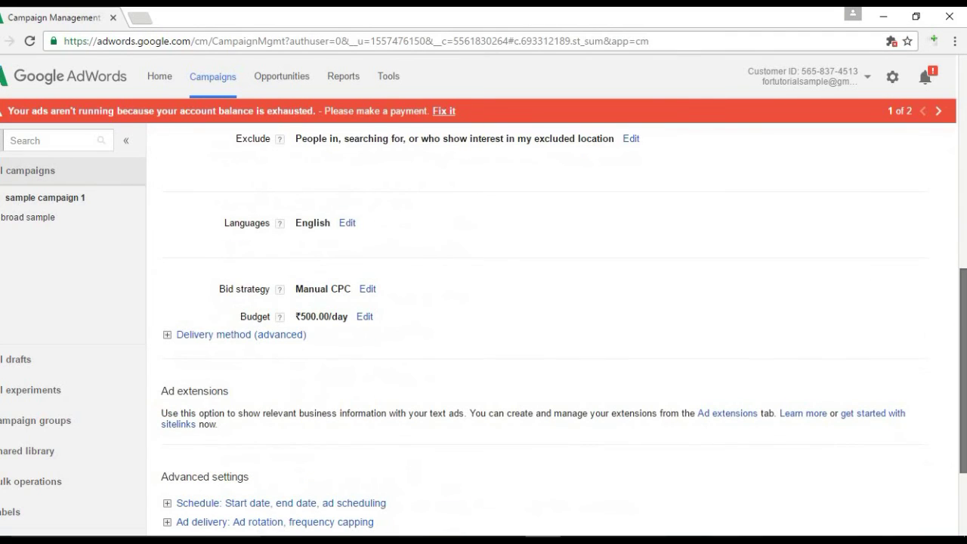
left_click_drag(965, 347, 964, 217)
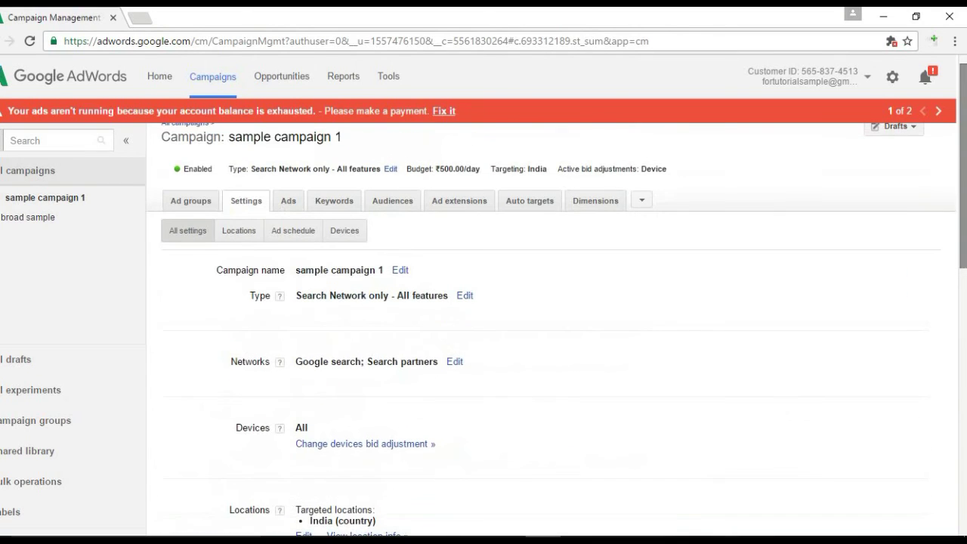
left_click(191, 206)
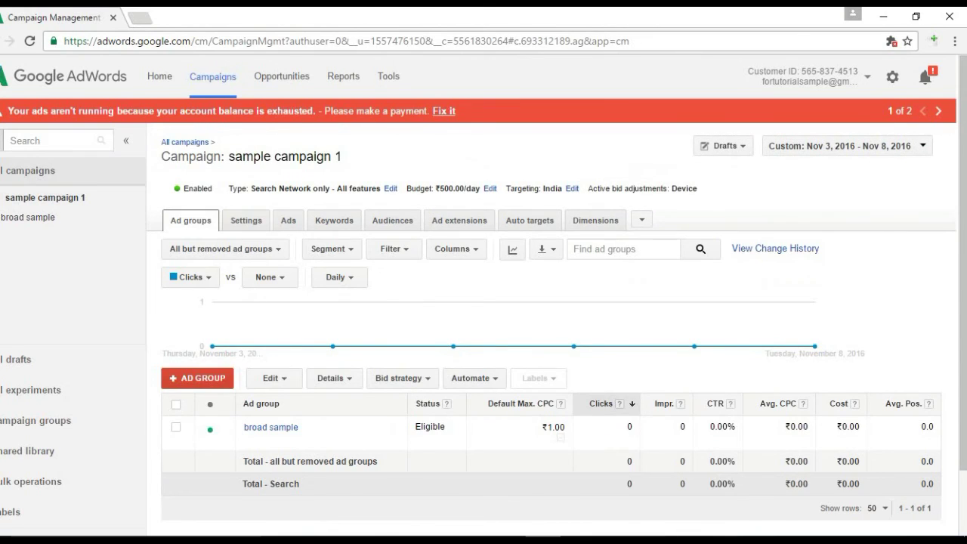
Switch to the PowerPoint slide show and go back to the "Adwords Campaign Structure" slide.
left_click(614, 539)
key("Left")
key("Left")
key("Left")
key("Left")
key("Left")
key("Left")
key("Left")
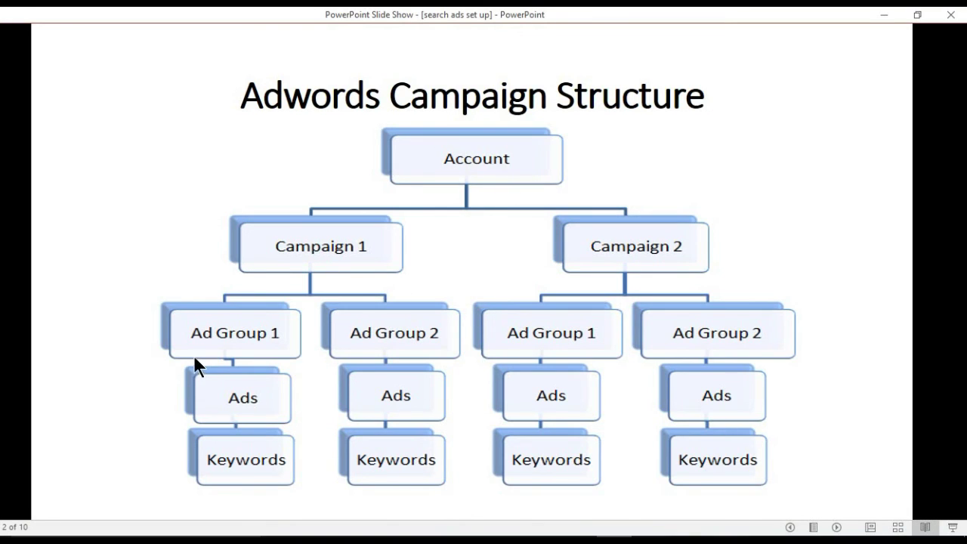
Advance the slide show past campaign types and networks to the advanced location slide "People in my targeted location".
key("alt+Tab")
key("Right")
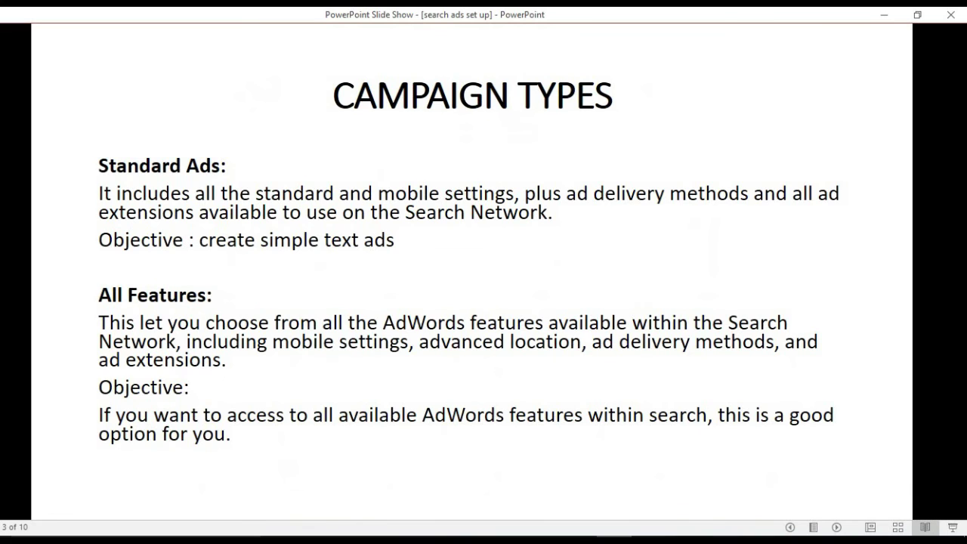
key("Right")
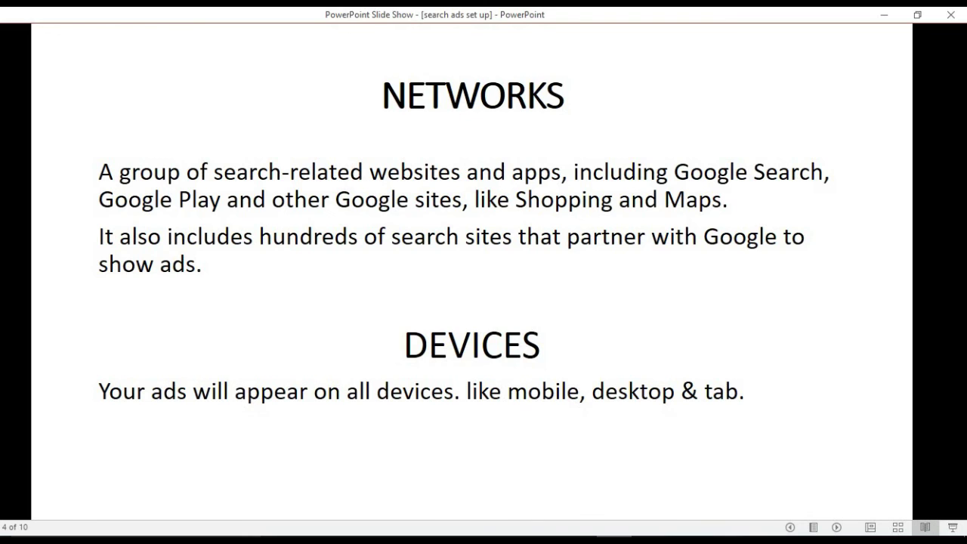
key("Right")
key("Right")
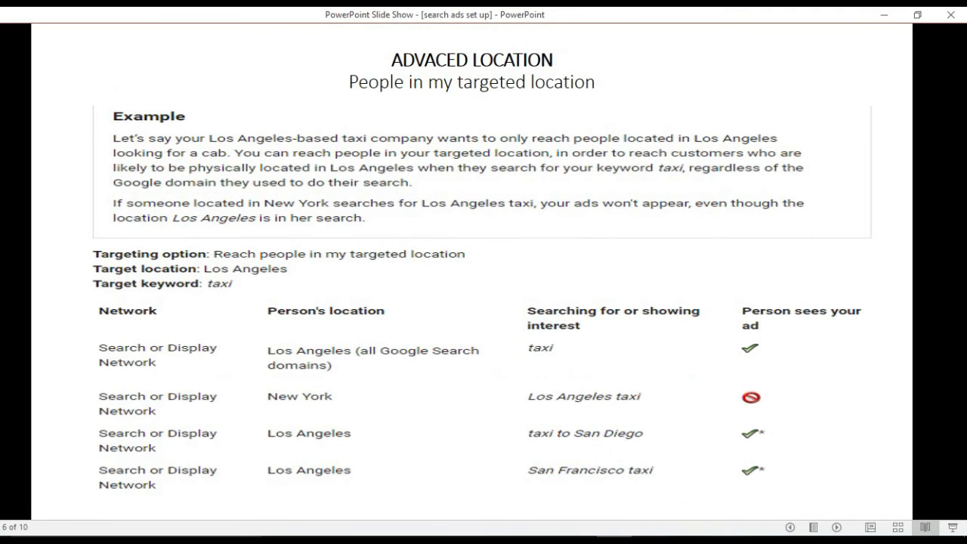
Advance the slide show past the remaining advanced location and Bid Strategy slides to the slide on default bid and daily budget.
key("Right")
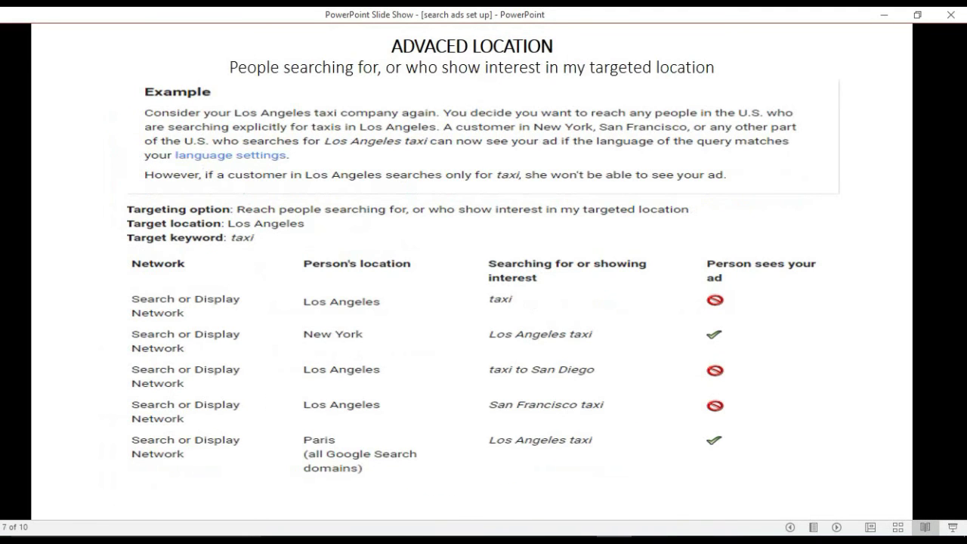
key("Right")
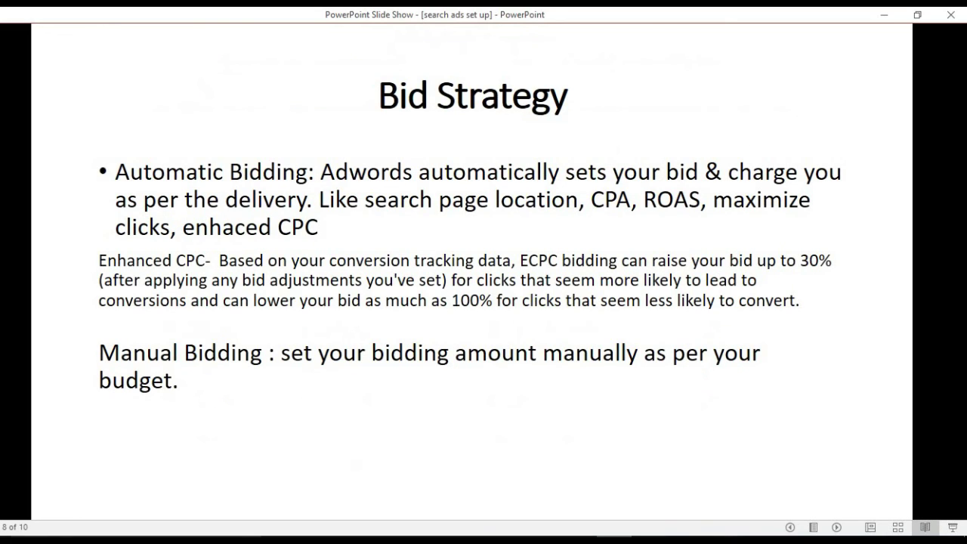
key("Right")
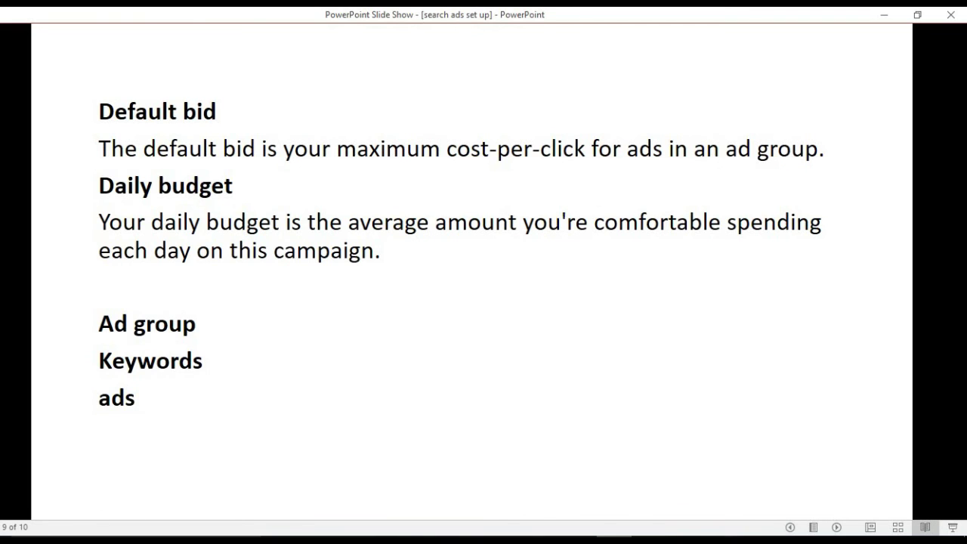
Switch to Google AdWords and open the keyword list of the "broad sample" ad group.
key("alt+Tab")
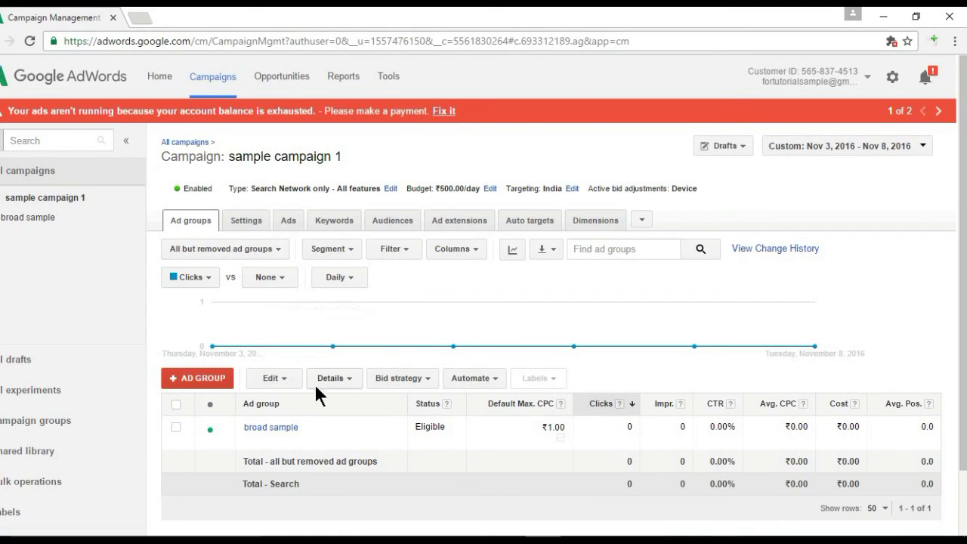
left_click(280, 428)
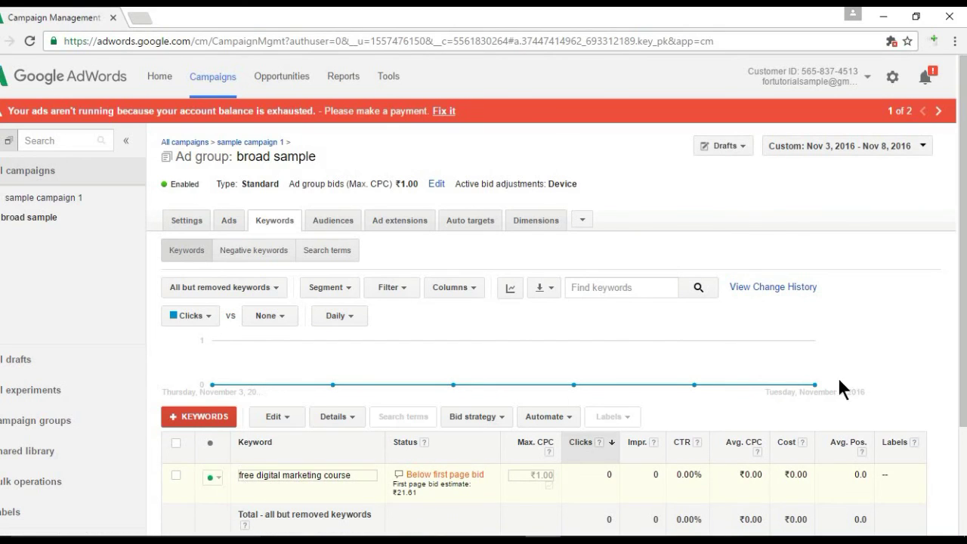
scroll(225, 316, "down", 2)
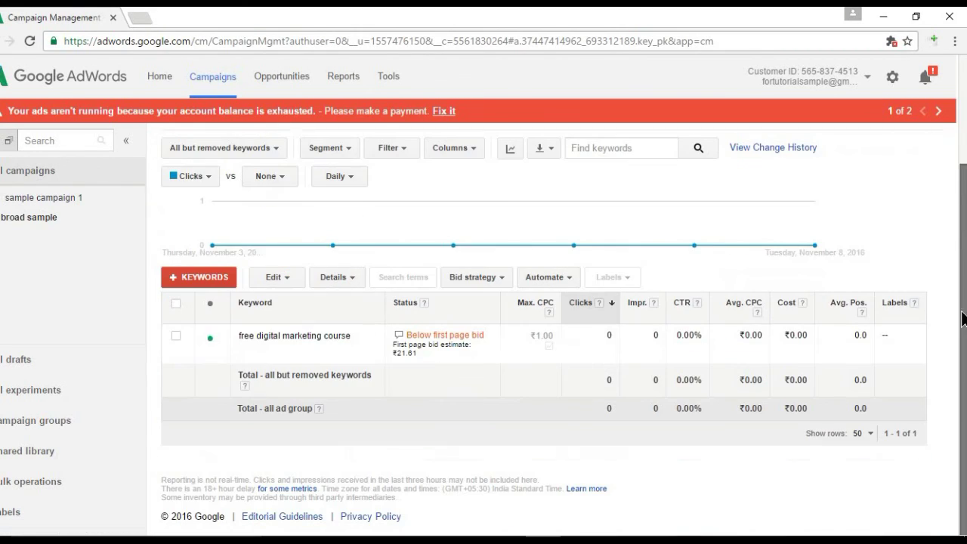
Add and save the keywords "digi", "digital marketing course", "learn digital marketing" and "free digital marketing courses" in the ad group.
left_click(200, 276)
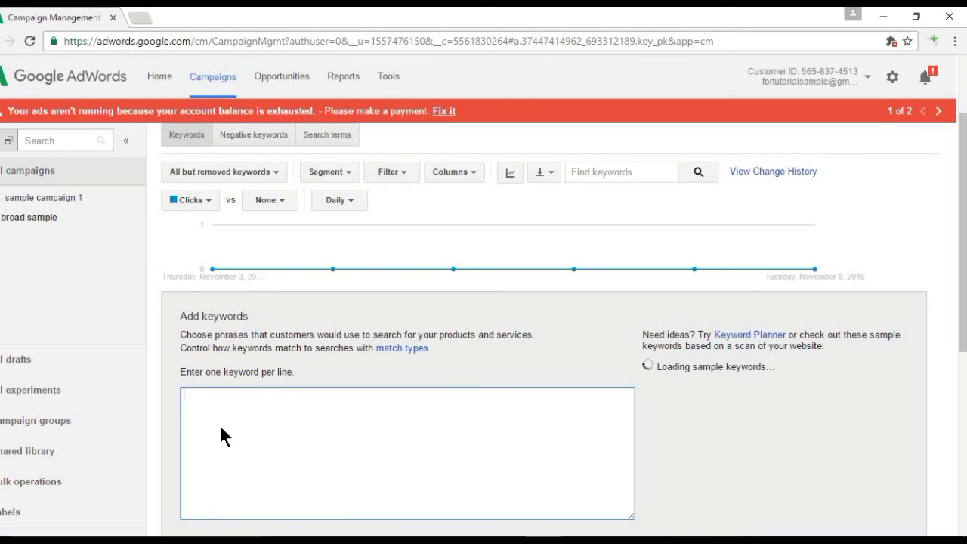
type("digi")
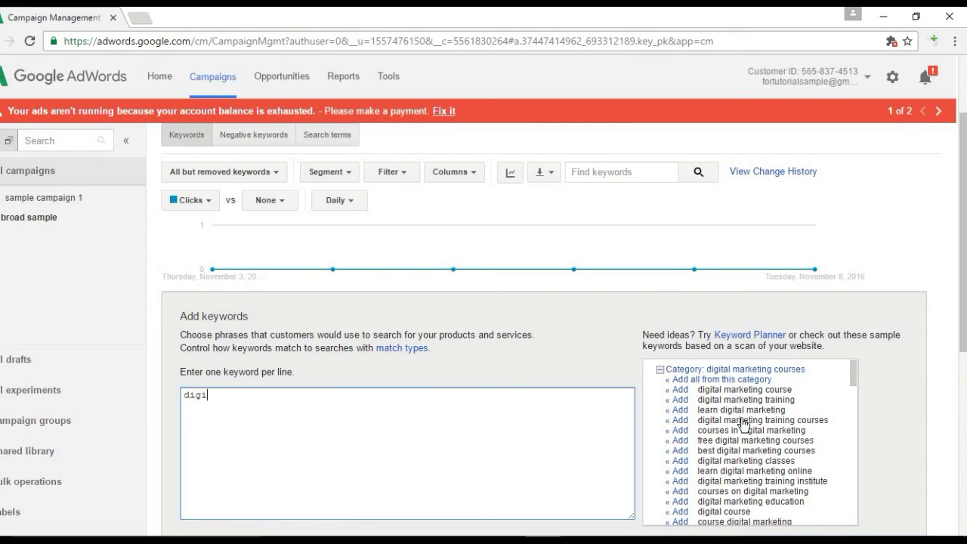
left_click(677, 390)
left_click(677, 401)
left_click(677, 419)
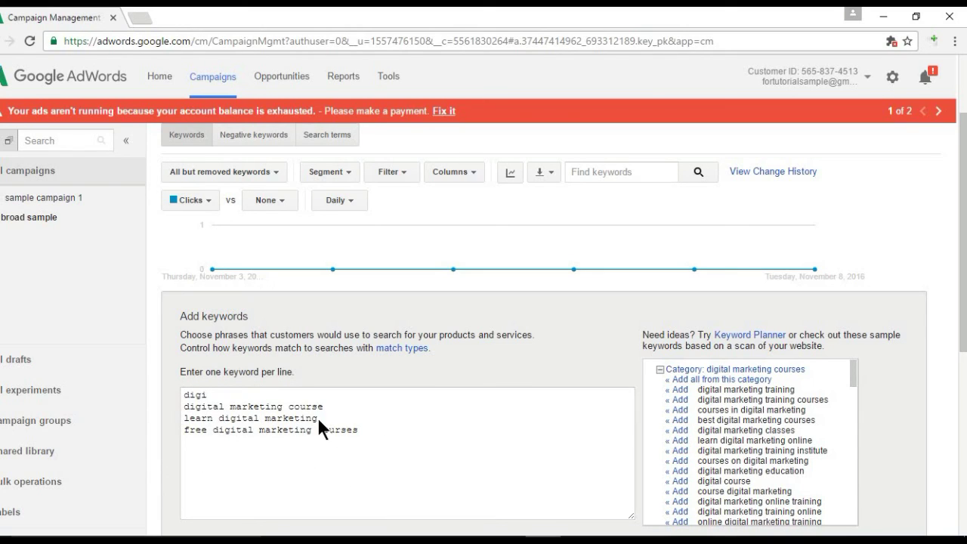
left_click_drag(964, 299, 959, 395)
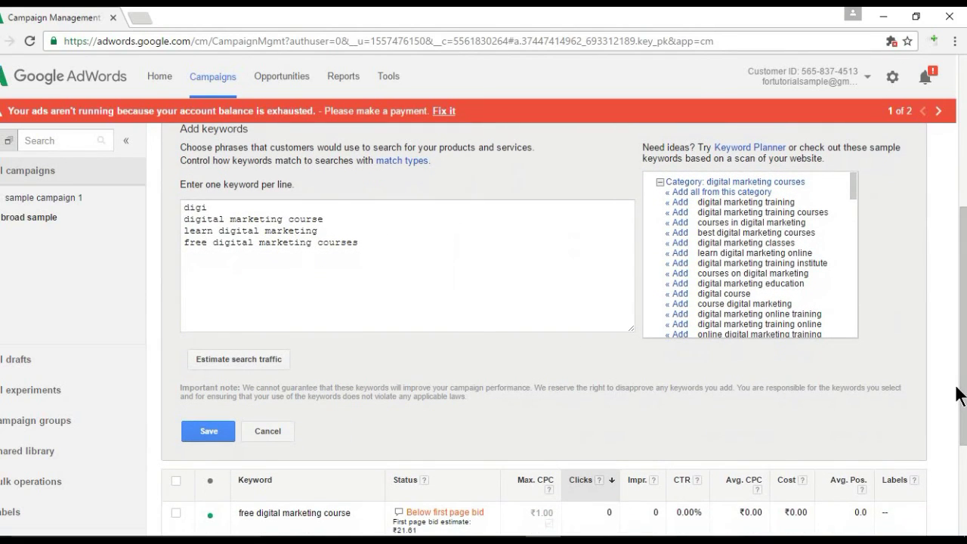
left_click(198, 432)
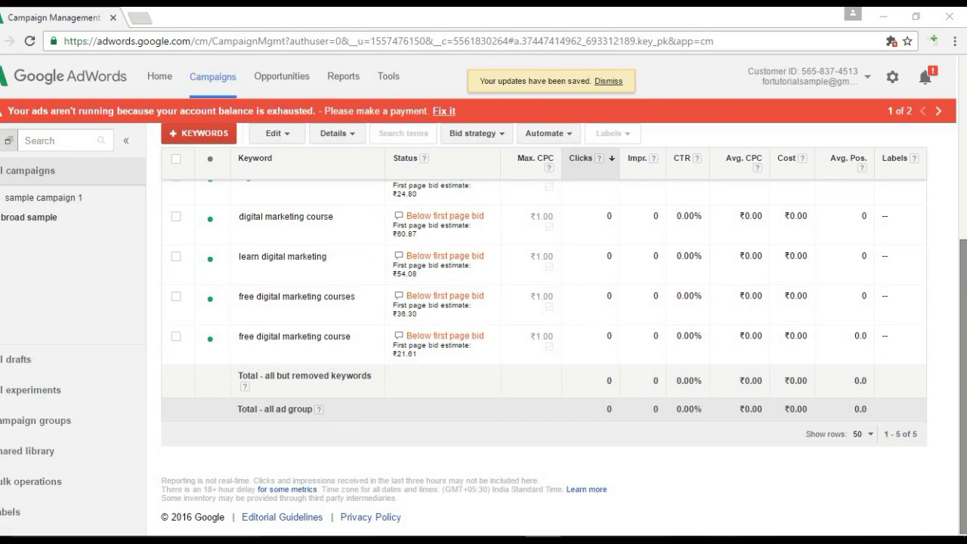
Open the ads of the "broad sample" ad group and view the "Learn Digital Marketing Online" ad.
scroll(965, 361, "up", 3)
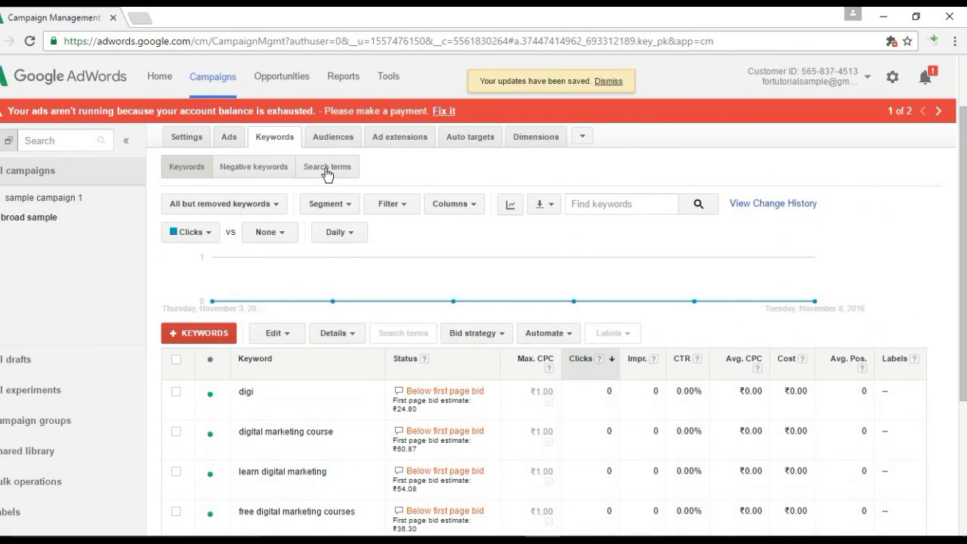
left_click(234, 139)
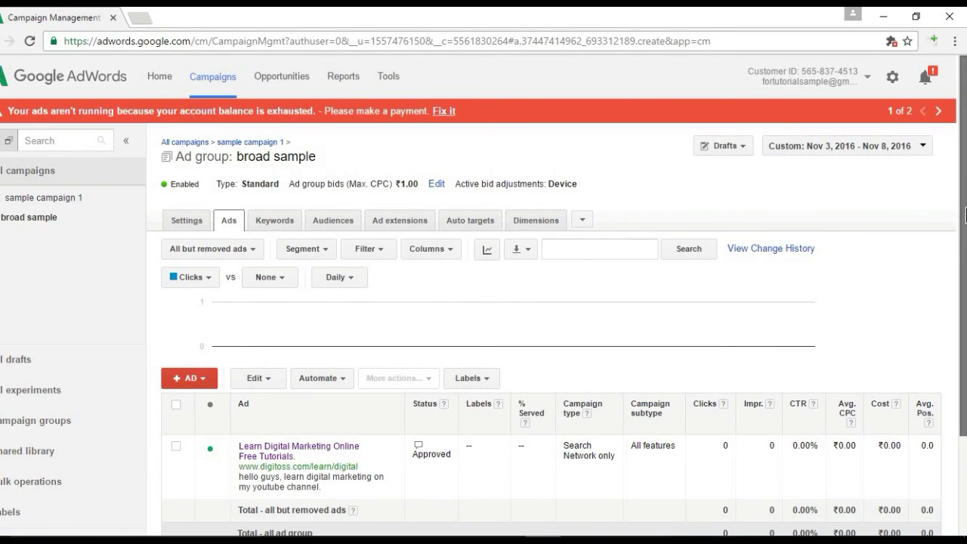
scroll(959, 200, "down", 2)
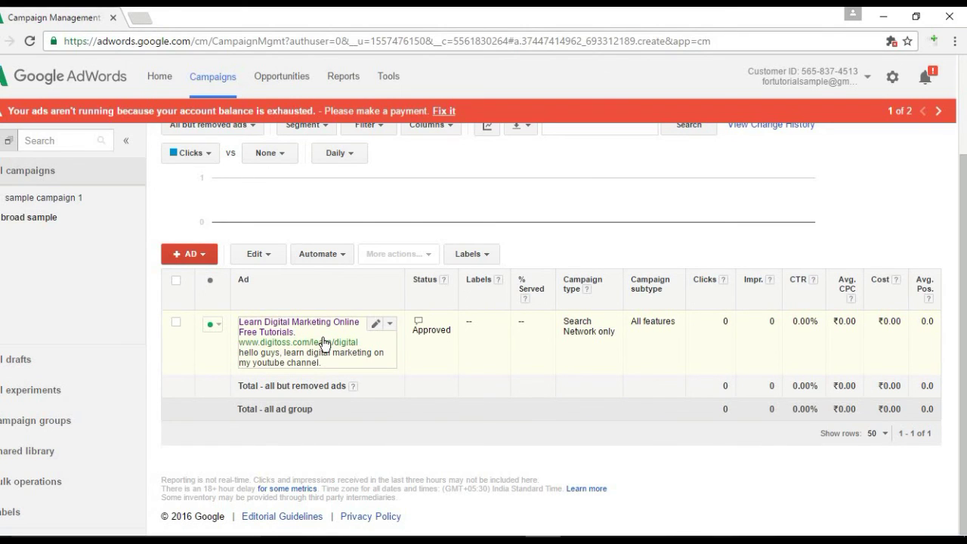
Switch to the PowerPoint slide show and advance to the closing "Thanks" slide.
key("alt+Tab")
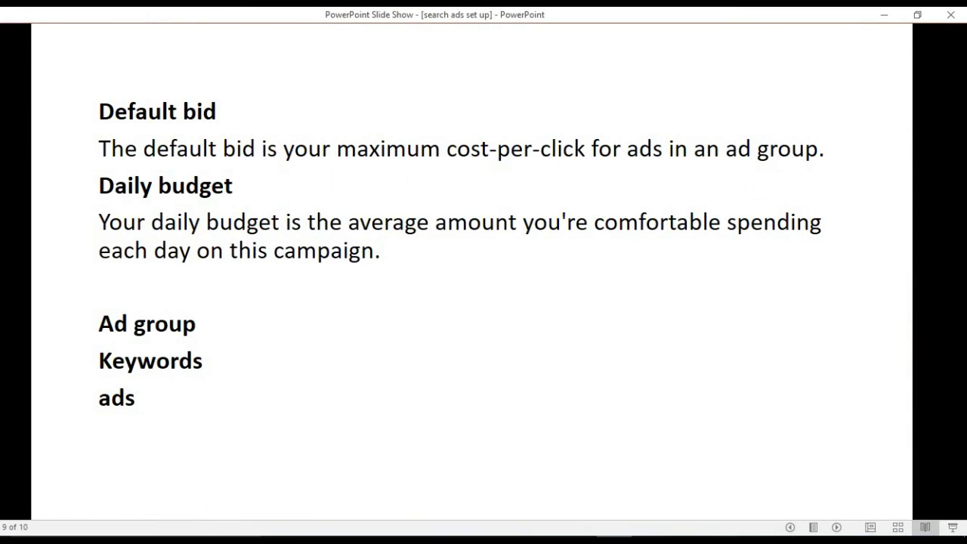
key("Right")
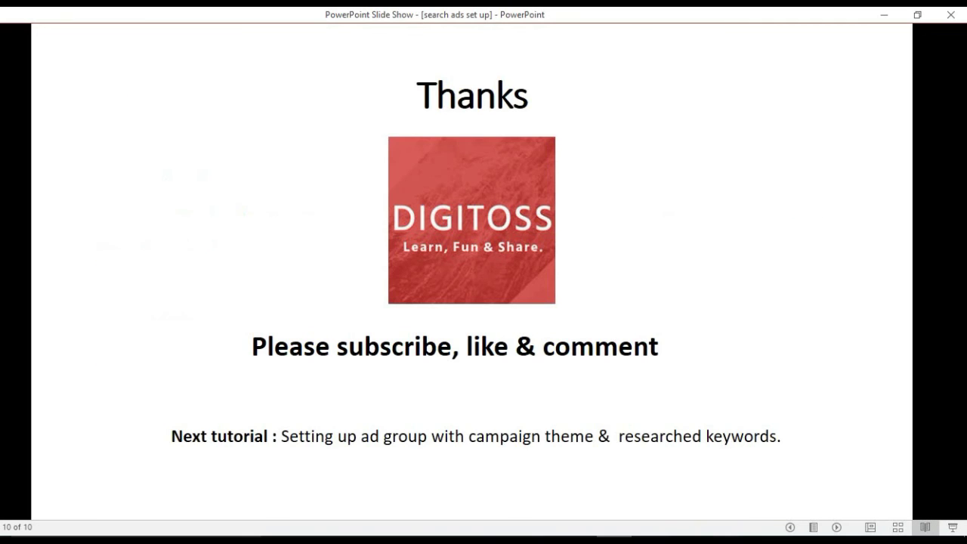